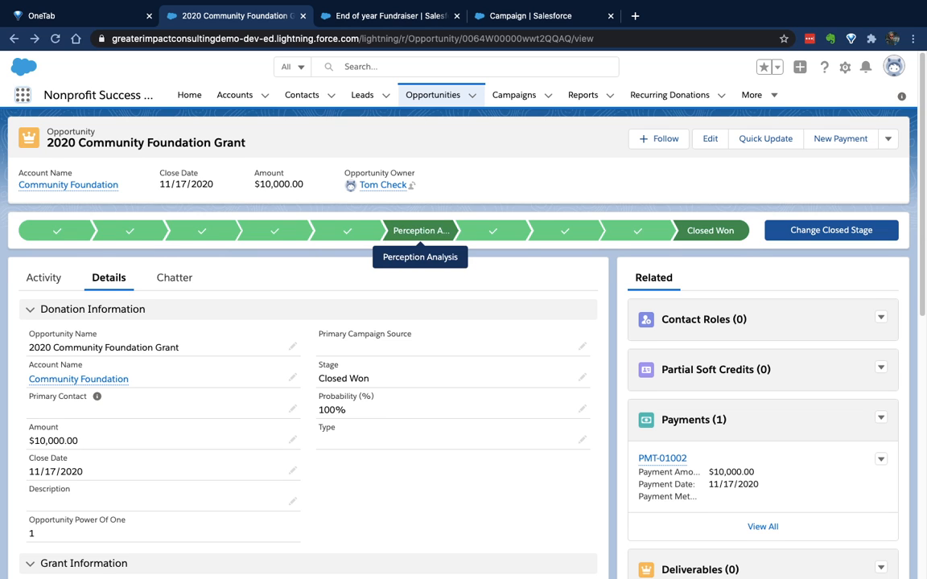
Examine the program area percentages in the 2020 Community Foundation Grant's grant information
scroll(420, 241, "down", 3)
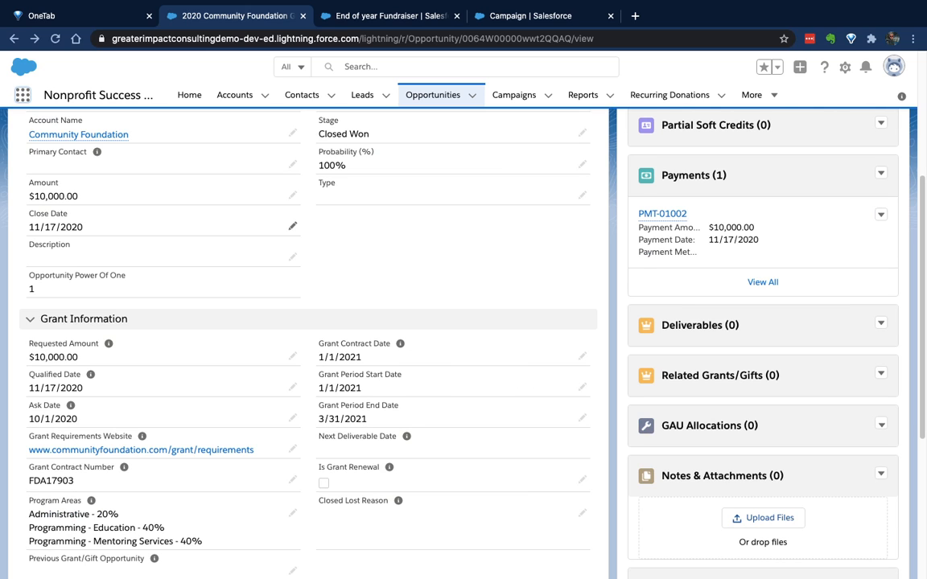
scroll(290, 229, "down", 2)
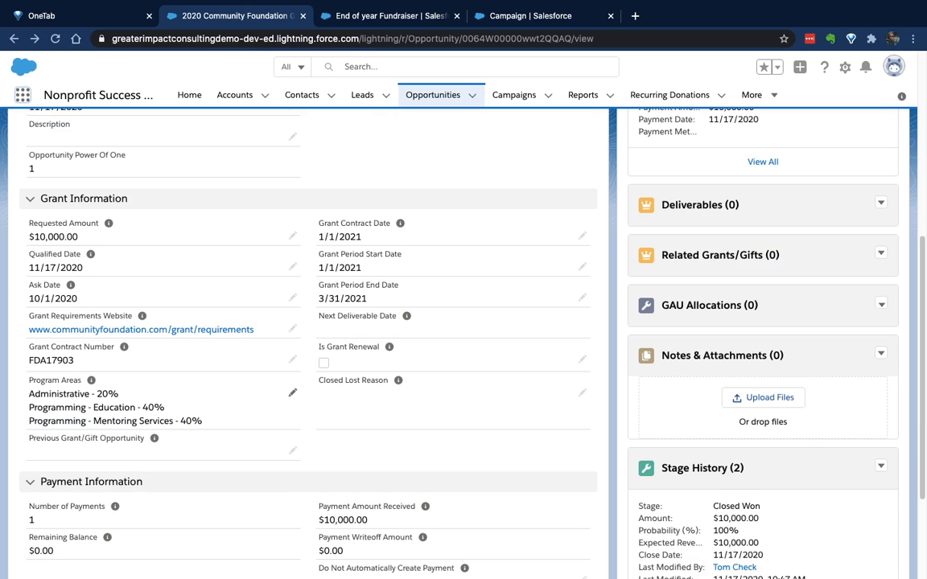
left_click_drag(204, 422, 26, 392)
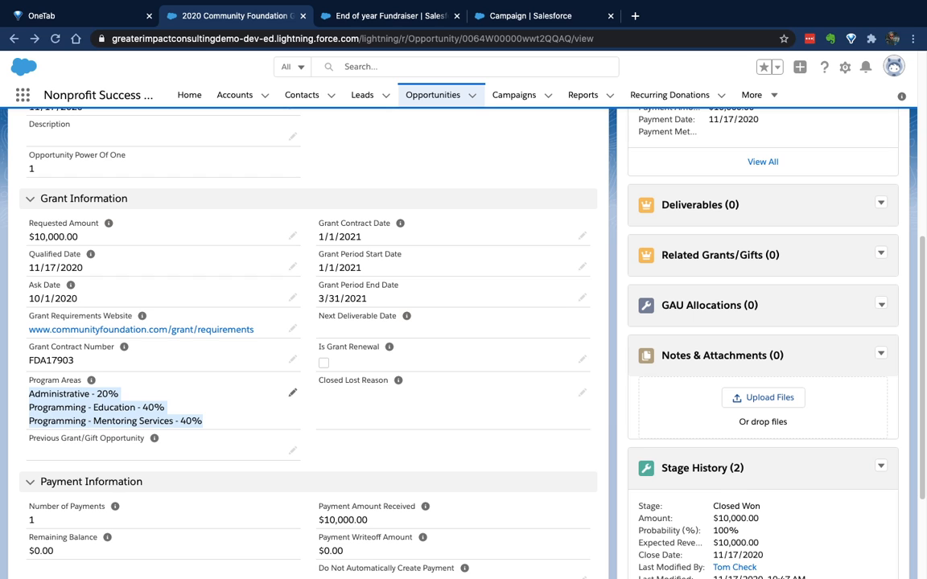
scroll(305, 321, "up", 5)
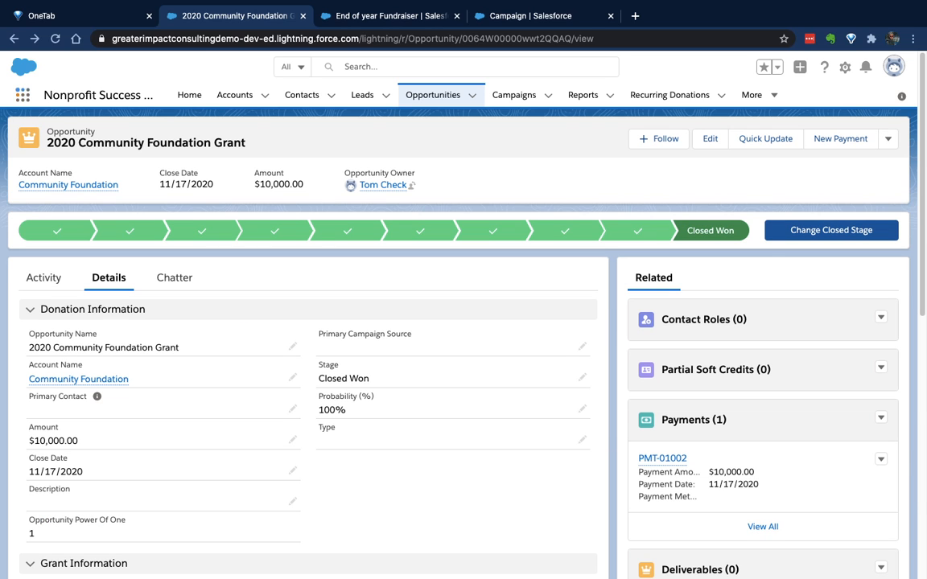
Find General Accounting Units by searching for "gene" and open its list in a new browser tab
left_click(23, 95)
type("gene")
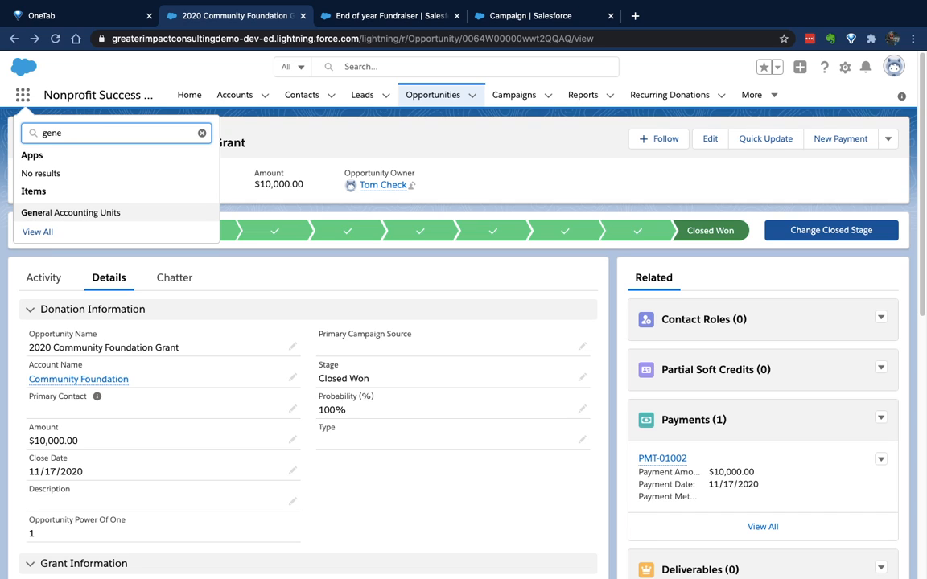
key("Down")
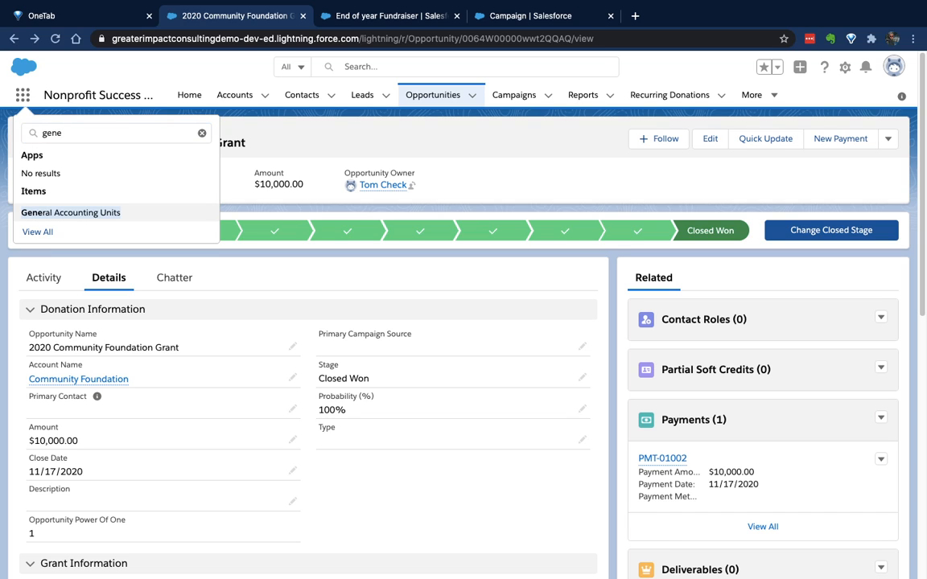
key("Return")
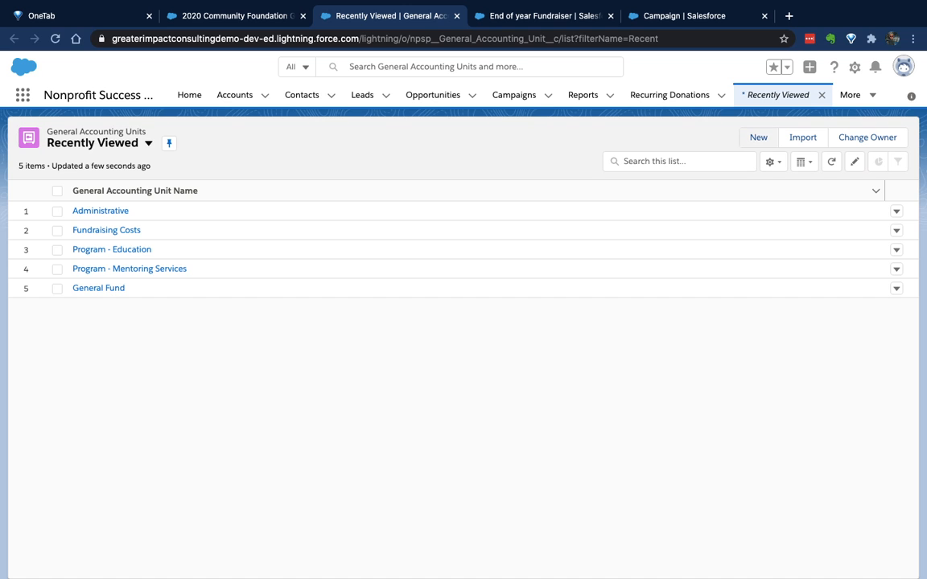
Create an active general accounting unit named "Program - Food Pantry", save it, and return to the list of units
left_click(757, 136)
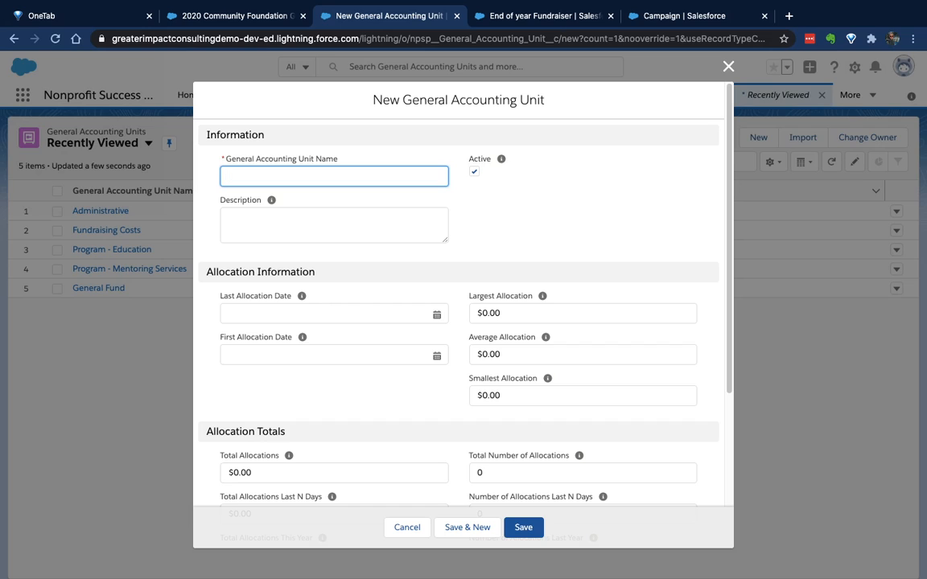
type("Program - Food Pantry")
left_click(334, 225)
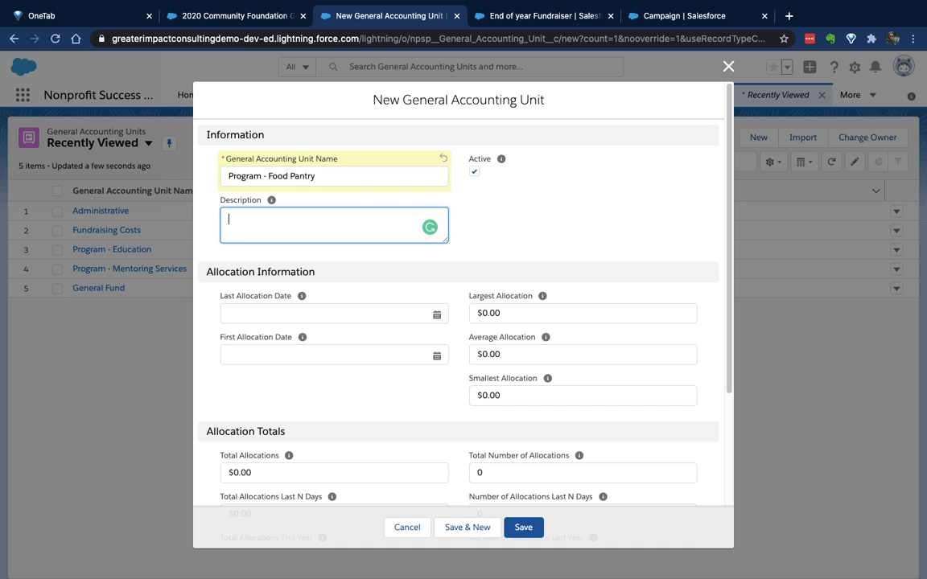
double_click(479, 159)
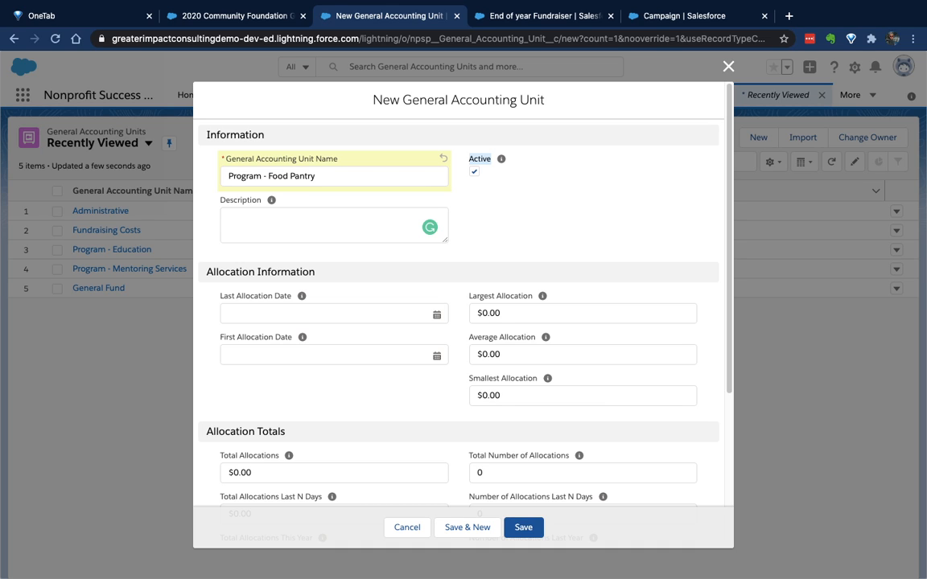
left_click(523, 527)
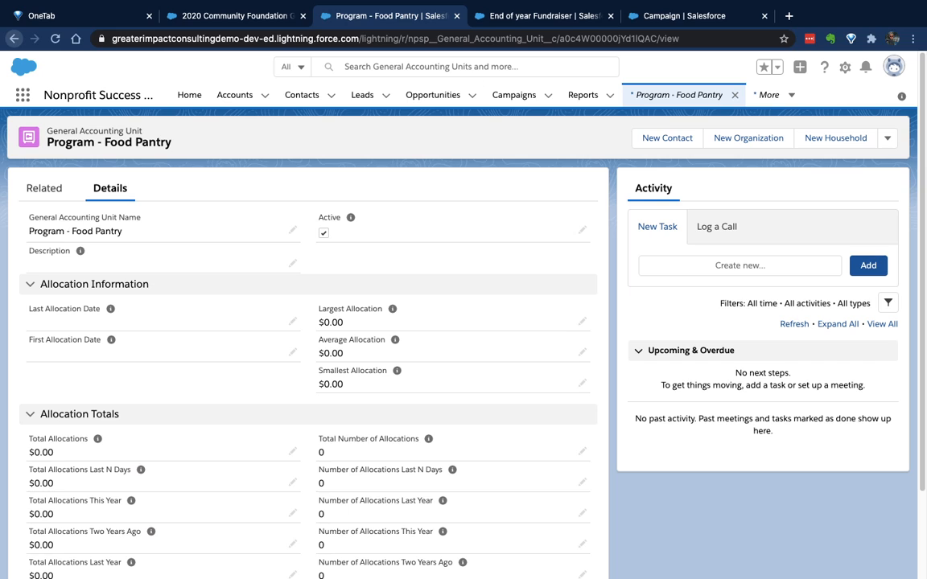
left_click(14, 39)
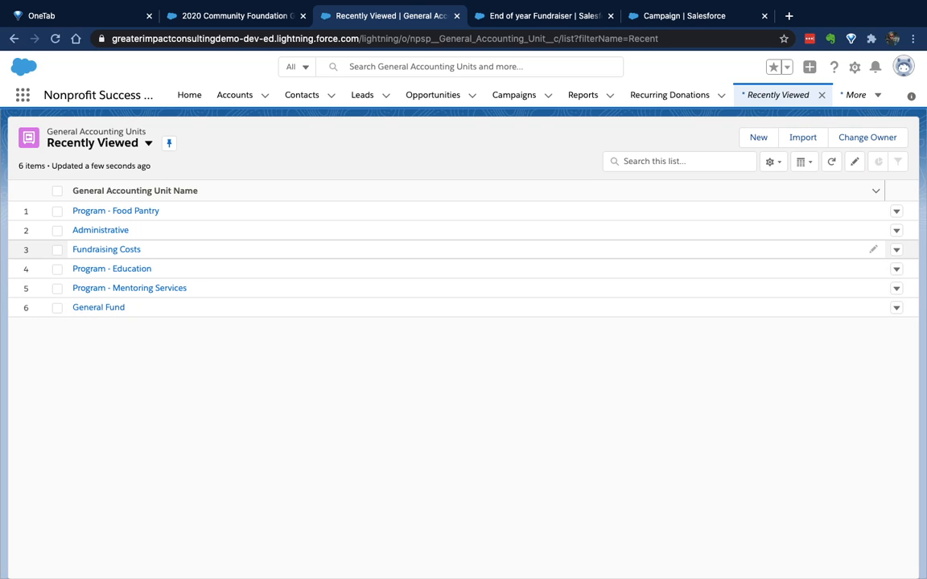
Return to the 2020 Community Foundation Grant opportunity and open its GAU allocations for managing
left_click(230, 15)
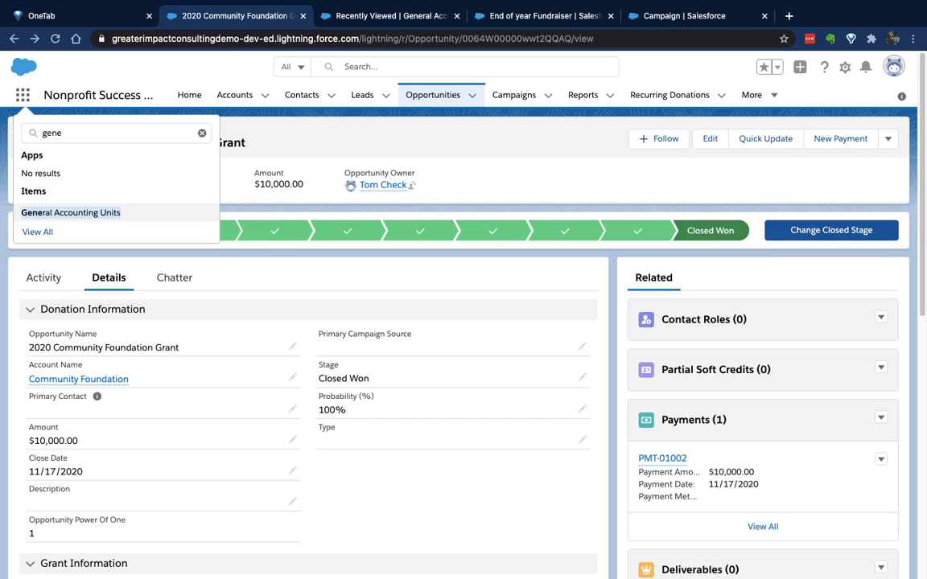
key("Escape")
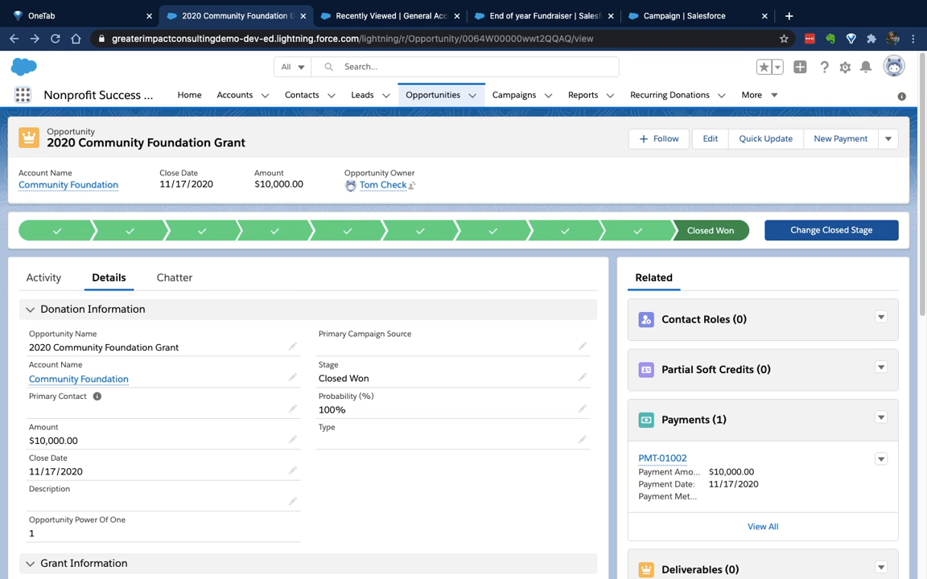
scroll(458, 338, "down", 5)
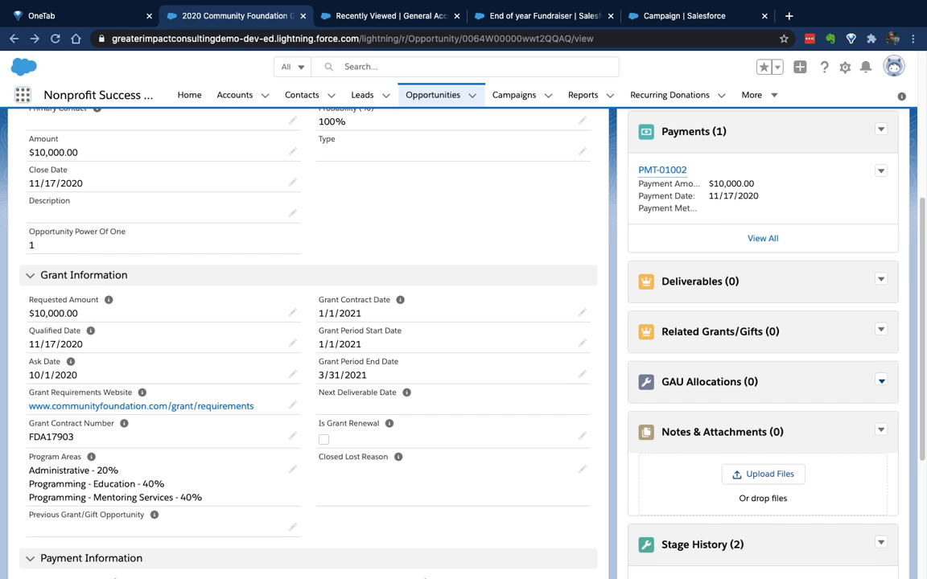
left_click(881, 381)
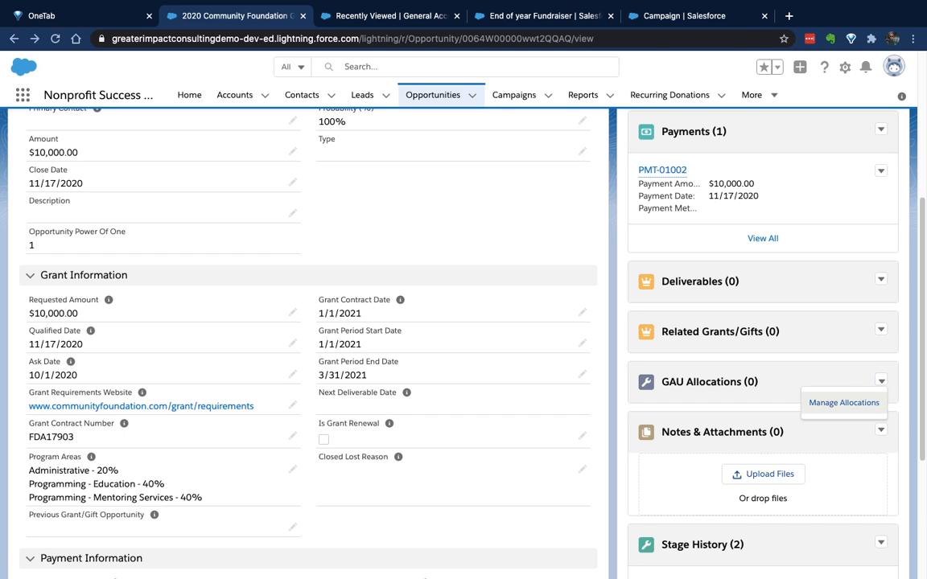
left_click(844, 403)
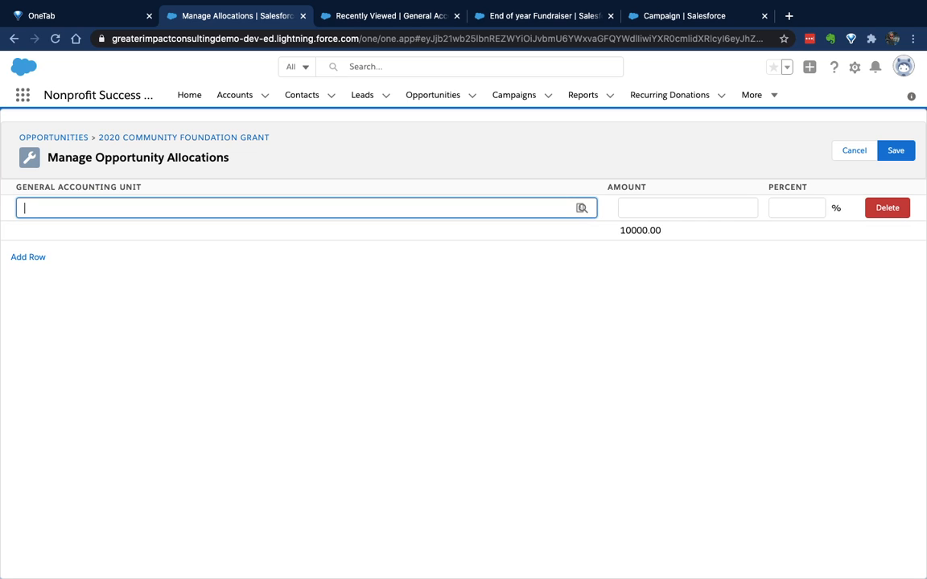
left_click_drag(95, 138, 270, 138)
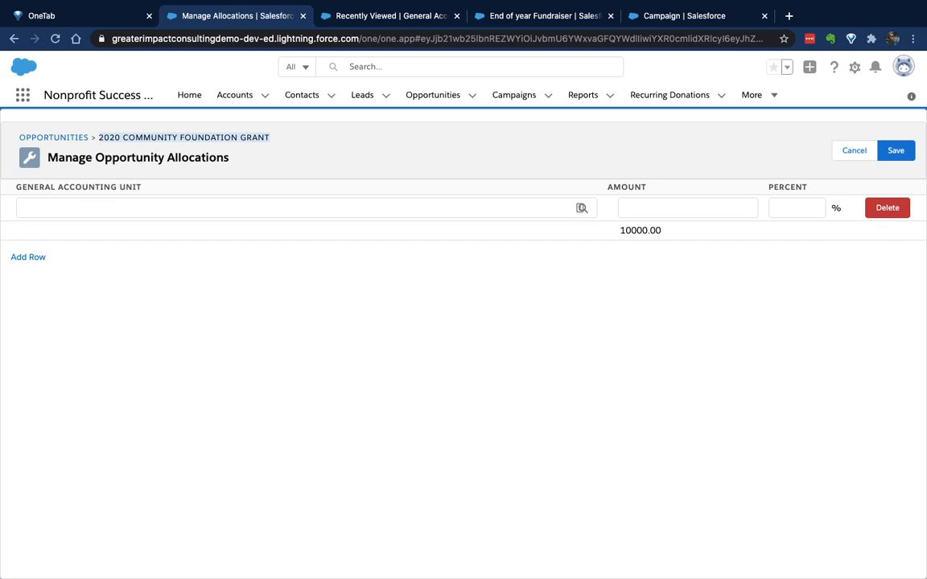
left_click_drag(619, 231, 662, 231)
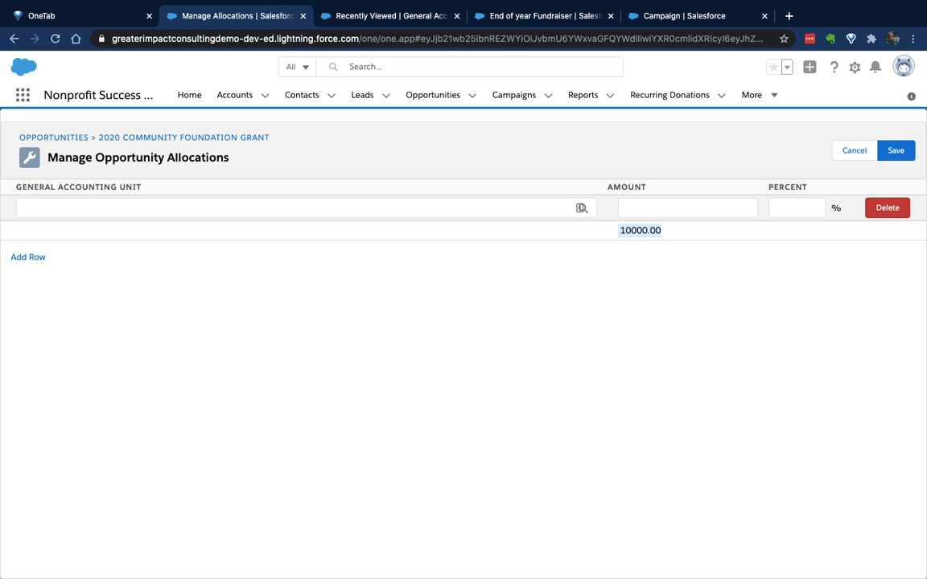
Look up "admin" for the first allocation row and assign the Administrative general accounting unit
left_click(305, 208)
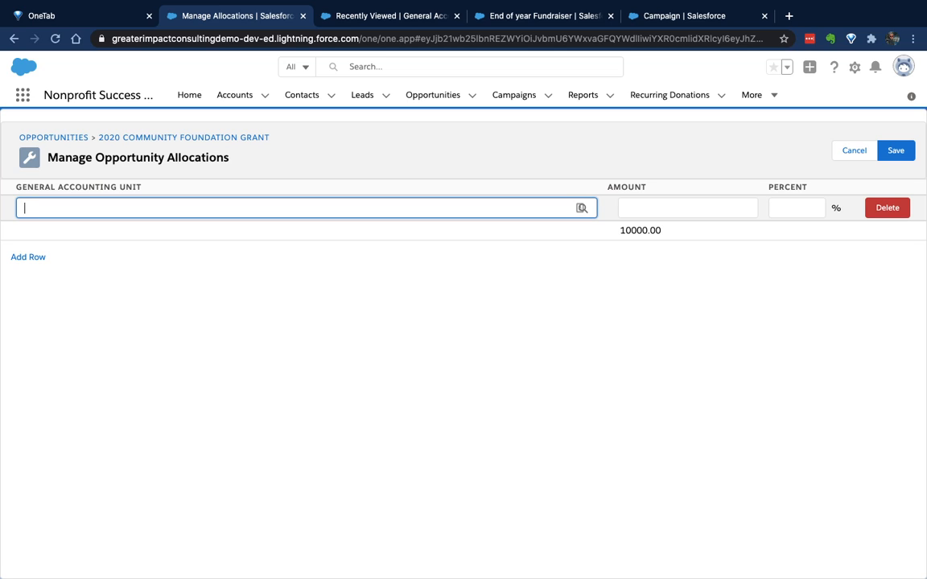
type("admin")
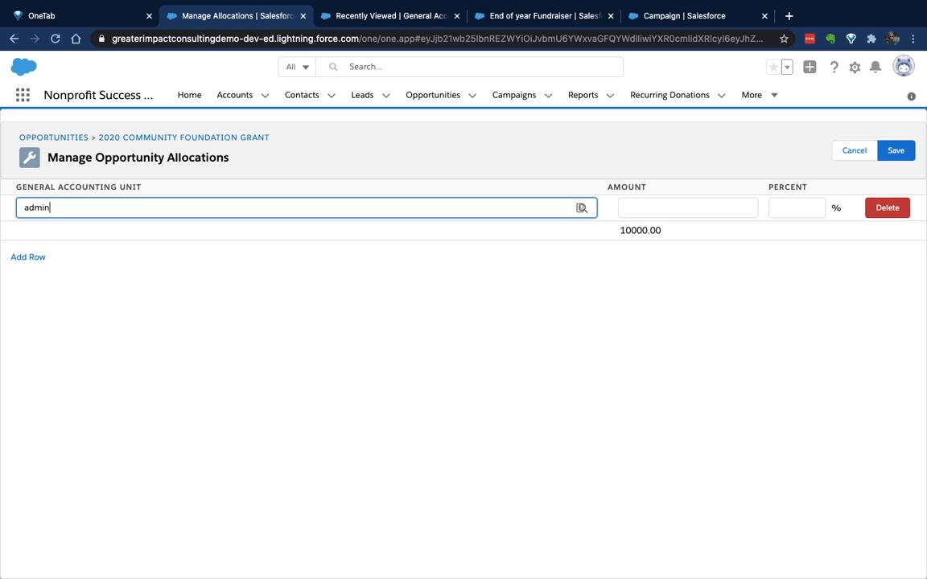
key("Tab")
left_click(581, 207)
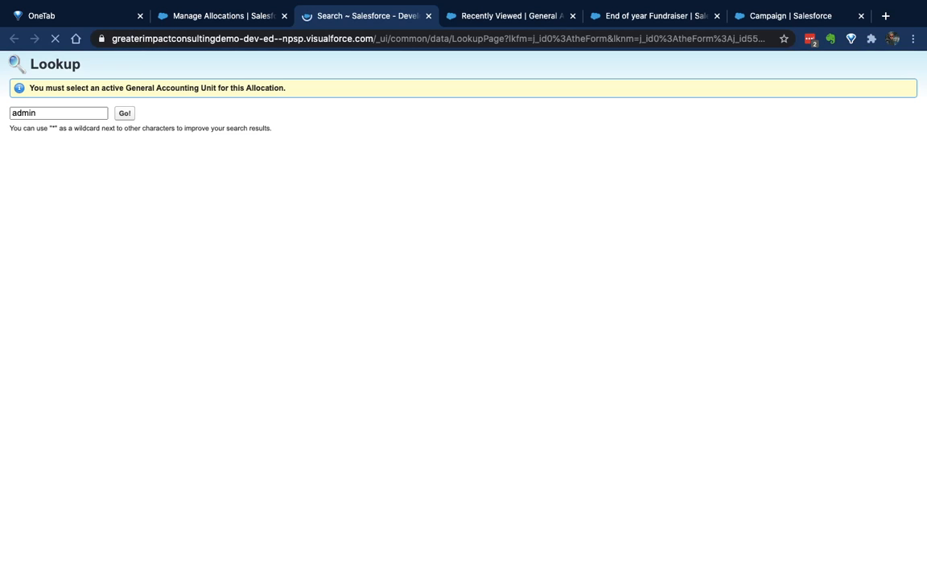
left_click(36, 206)
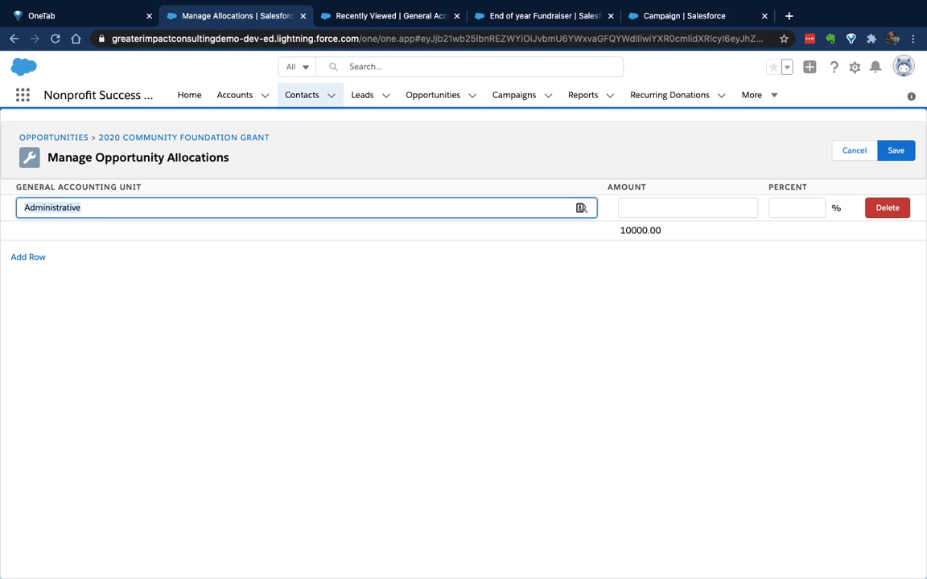
Add two more allocation rows and assign Program - Education to the second row through a lookup for "program"
left_click(28, 256)
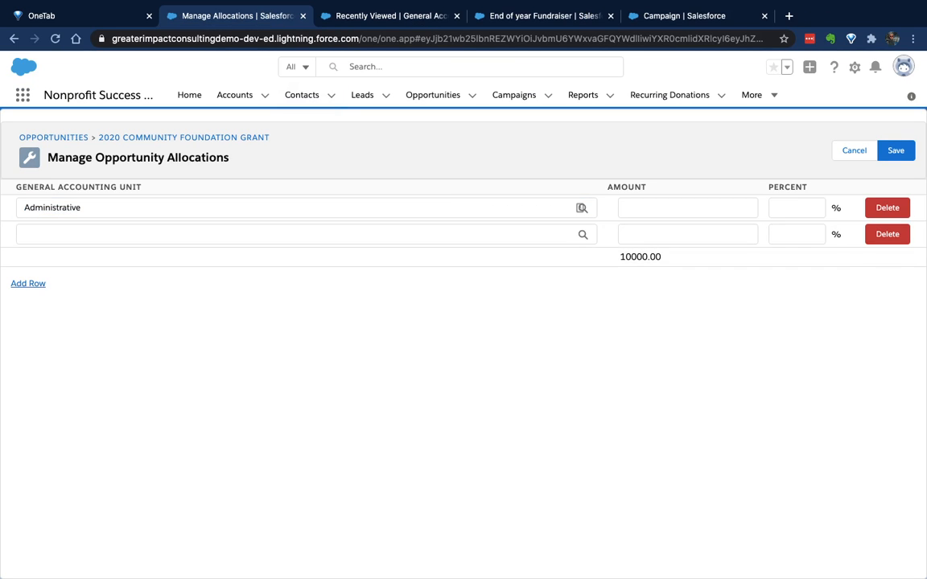
left_click(28, 283)
left_click(72, 234)
type("pr")
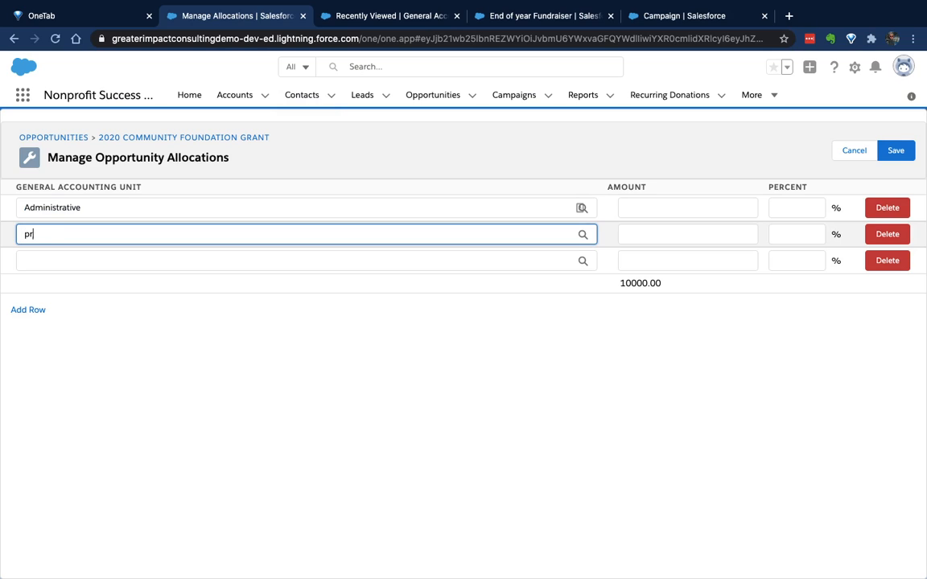
type("ogram")
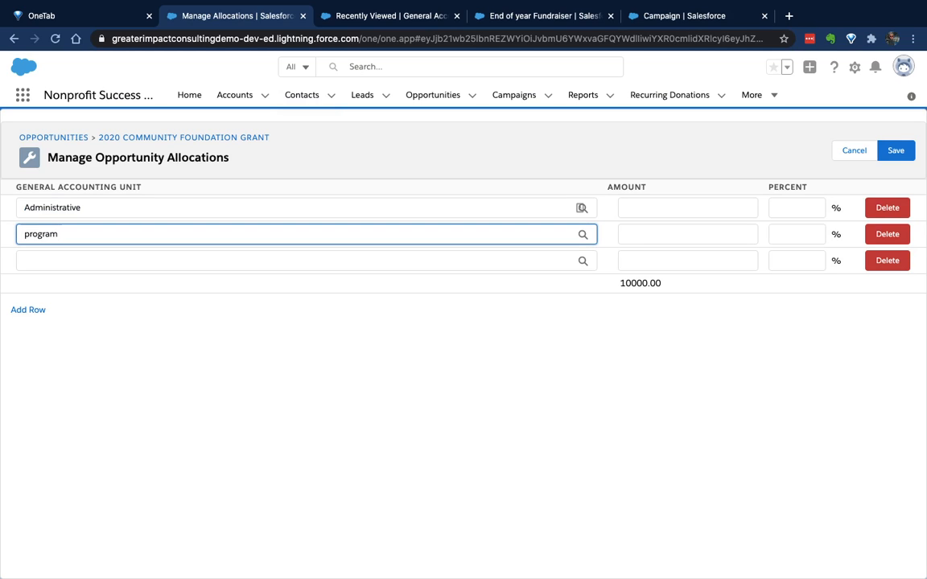
left_click(583, 235)
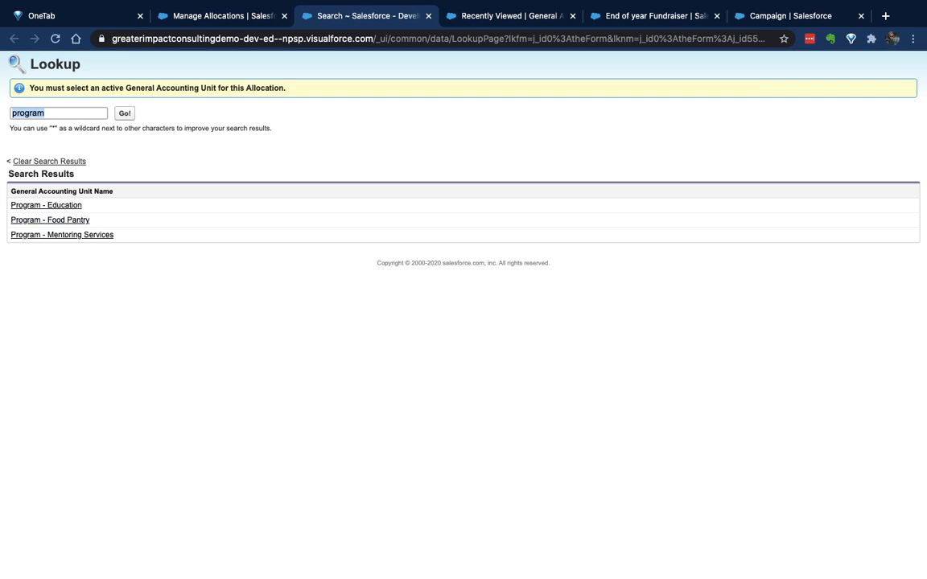
left_click(46, 205)
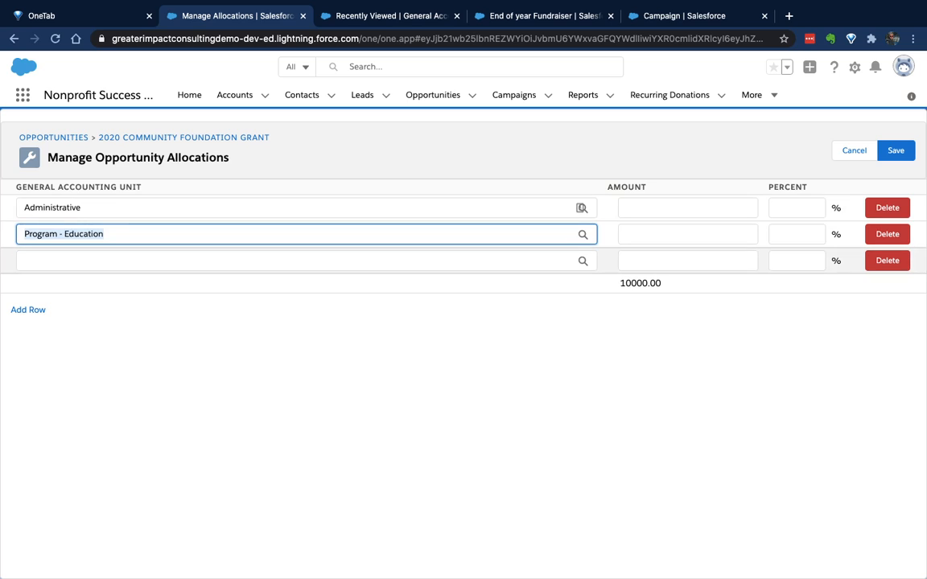
Look up "program" for the third allocation row and assign Program - Mentoring Services
left_click(65, 260)
type("program")
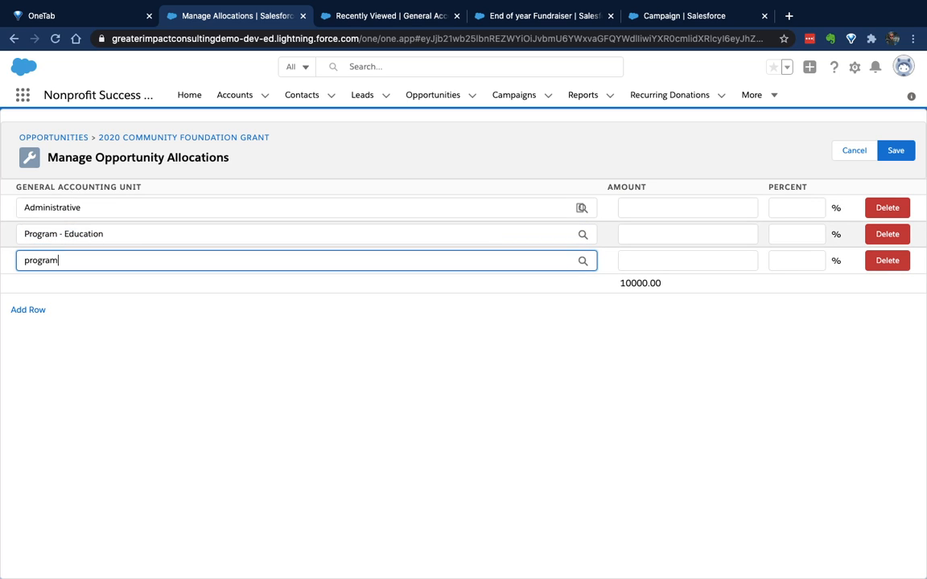
key("Return")
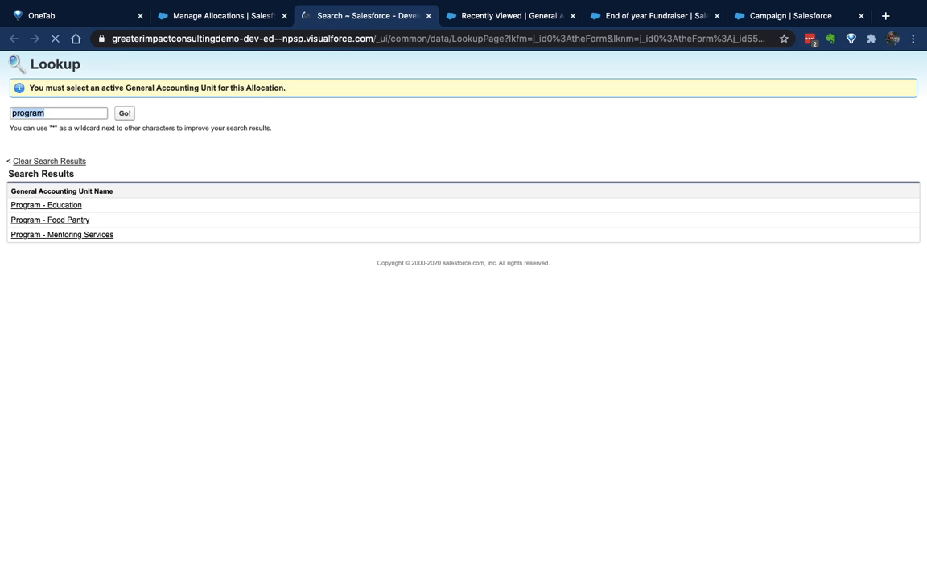
left_click(61, 234)
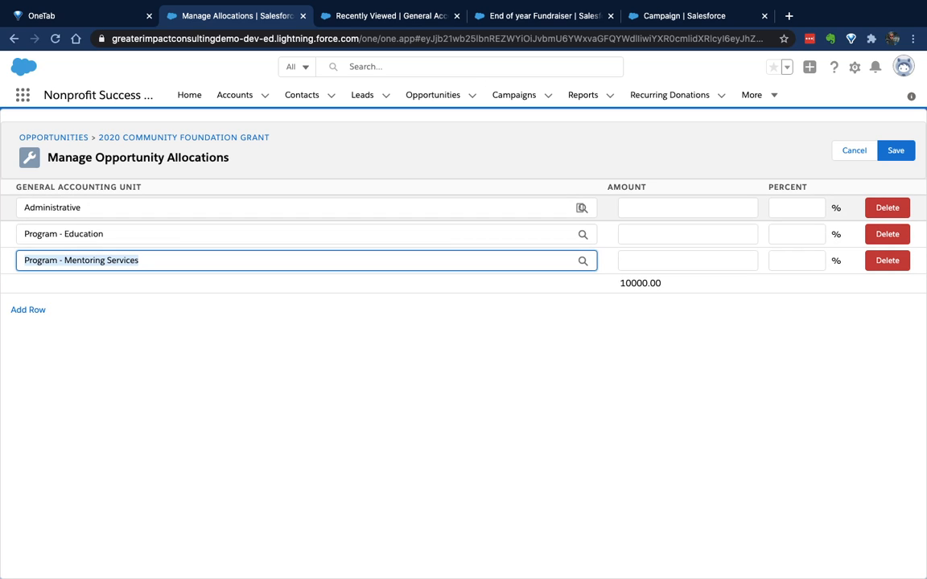
Allocate 20 percent of the grant to Administrative and an amount of 4000 to Program - Education
left_click(796, 207)
type("20")
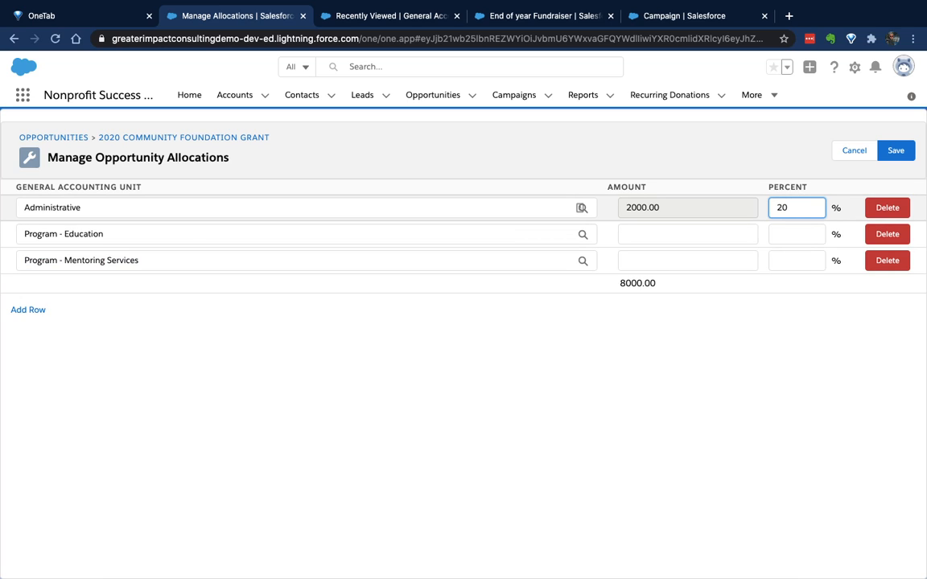
left_click(687, 234)
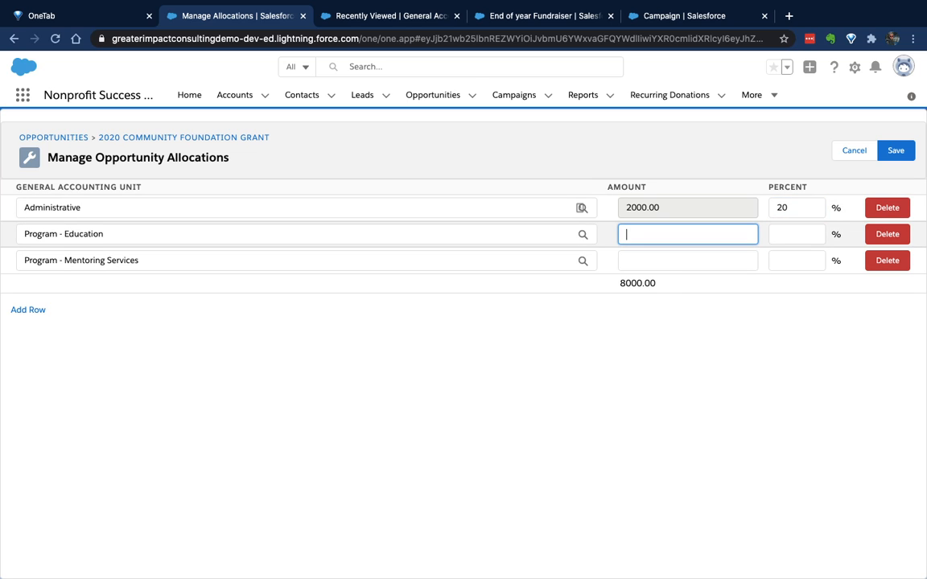
type("4000")
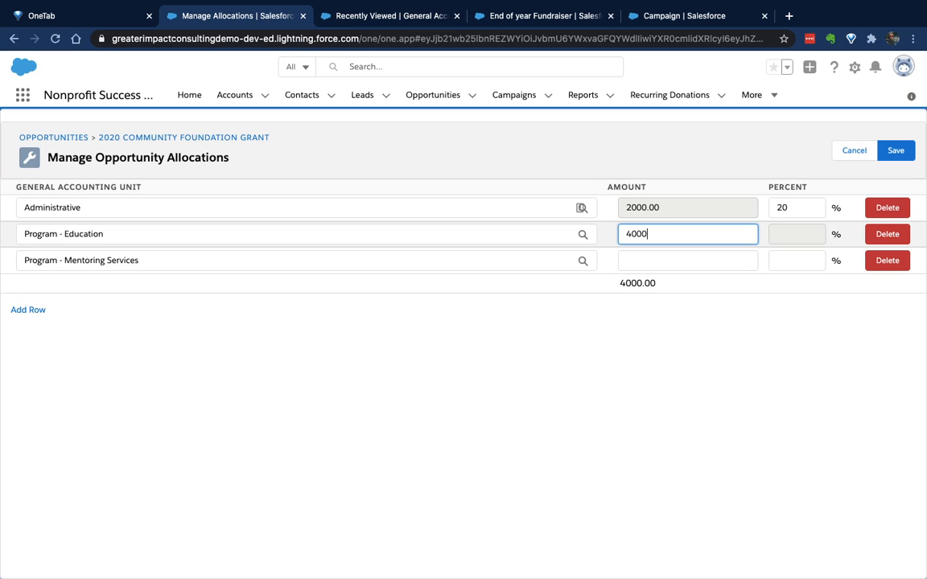
left_click(796, 234)
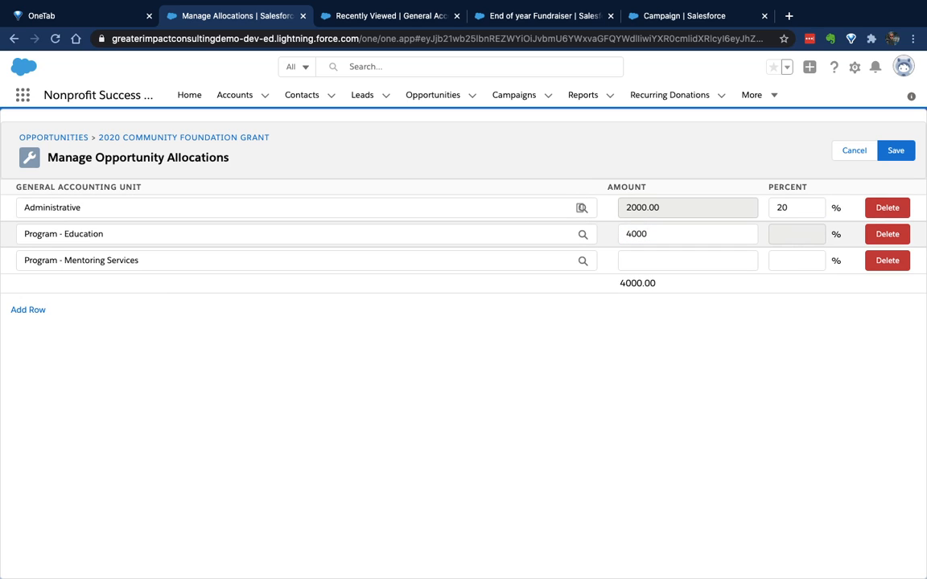
Clear the fixed amount for Program - Education and allocate 40 percent of the grant to it instead
left_click(653, 234)
left_click(796, 234)
left_click(796, 208)
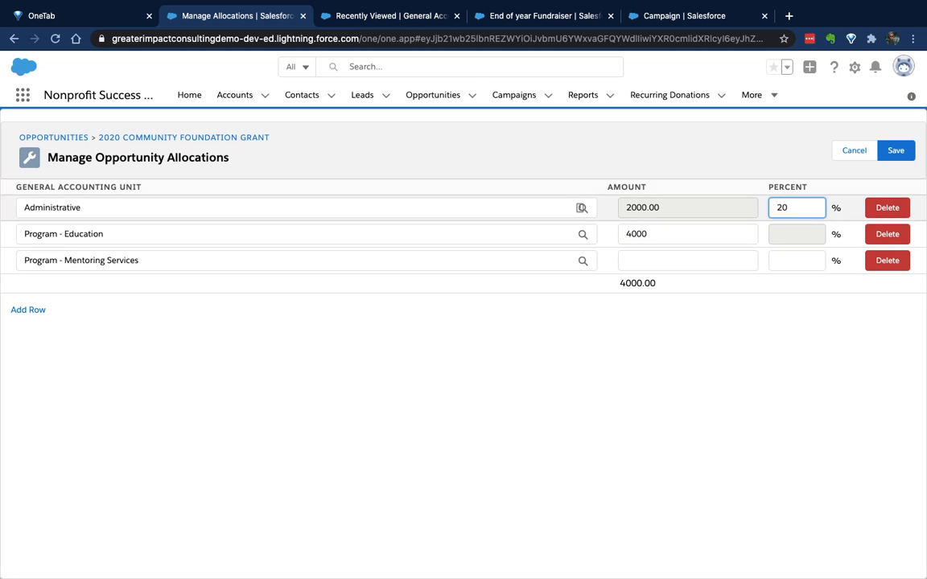
left_click(704, 208)
double_click(650, 234)
key("BackSpace")
key("Tab")
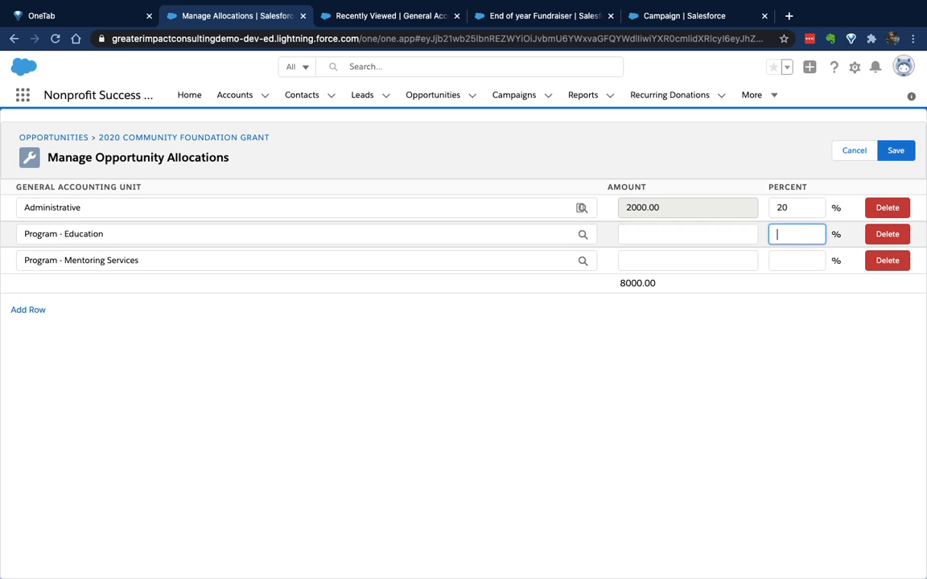
type("40")
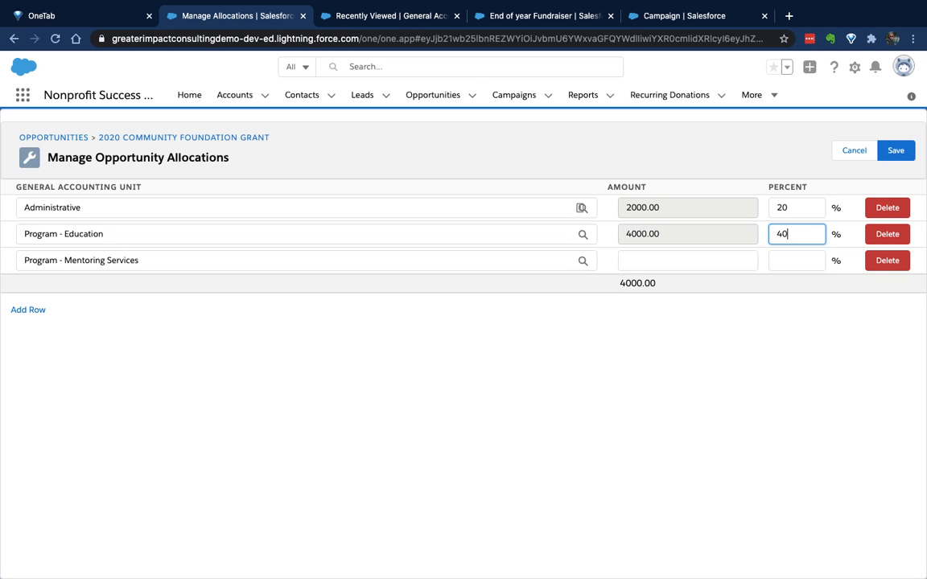
Allocate 40 percent of the grant to Program - Mentoring Services, save, and review the grant's GAU Allocations
left_click(796, 260)
type("40")
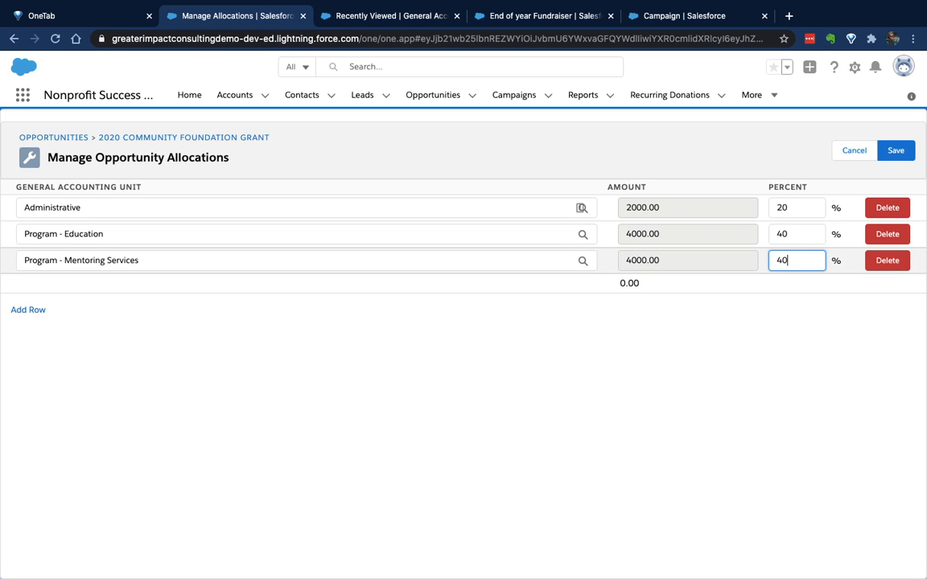
double_click(629, 283)
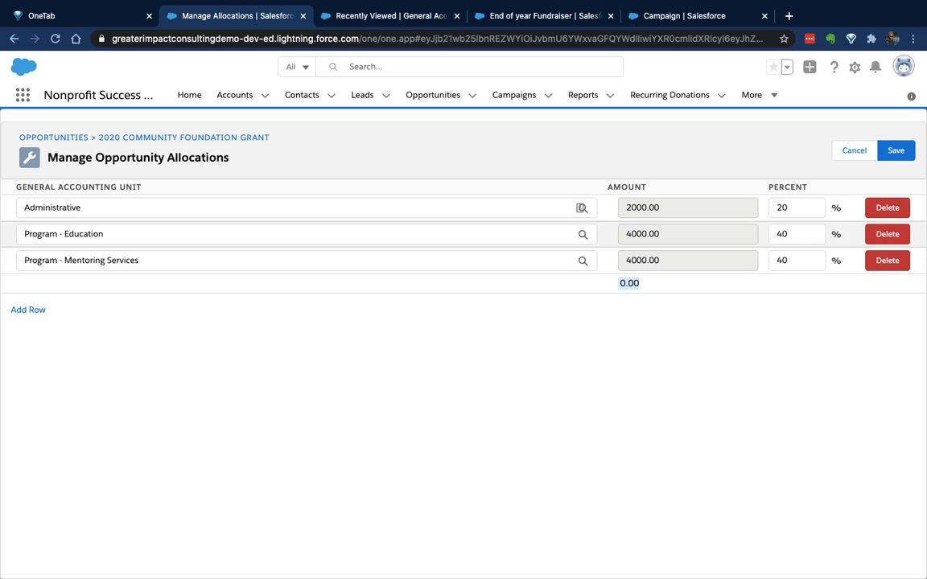
double_click(783, 260)
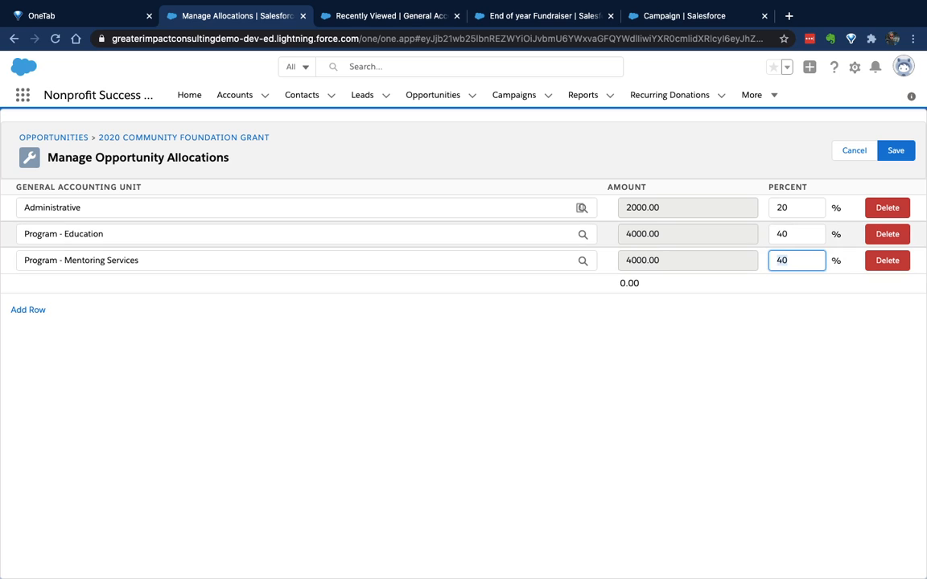
key("BackSpace")
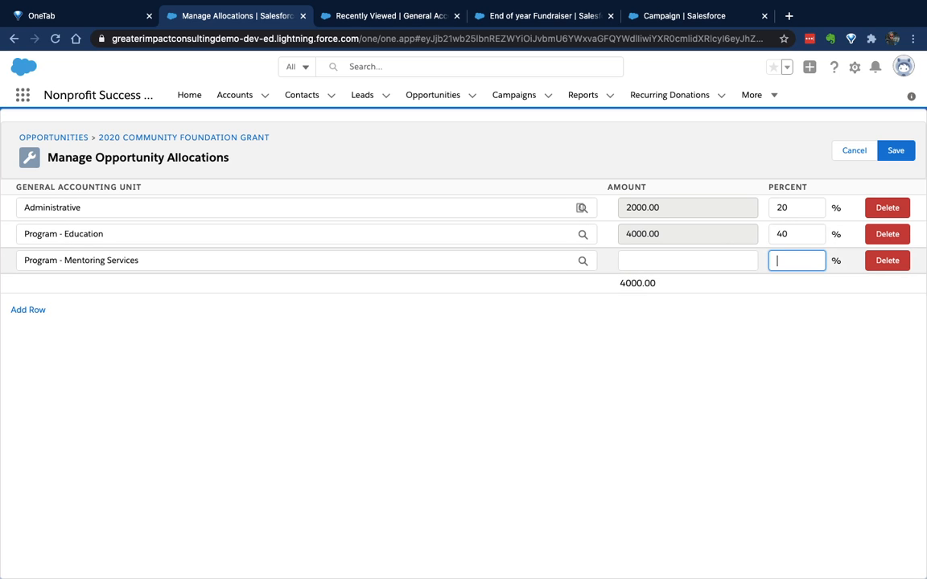
type("40")
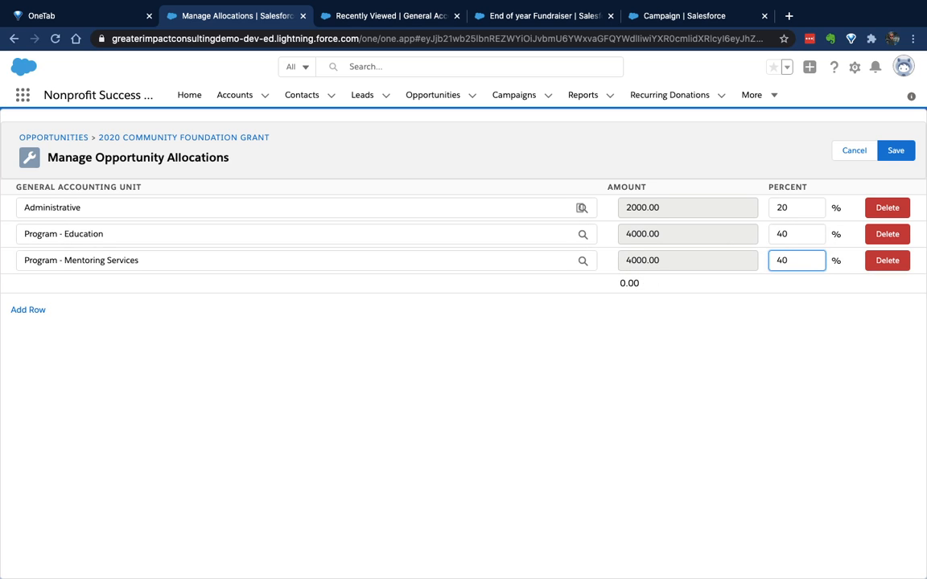
left_click(895, 150)
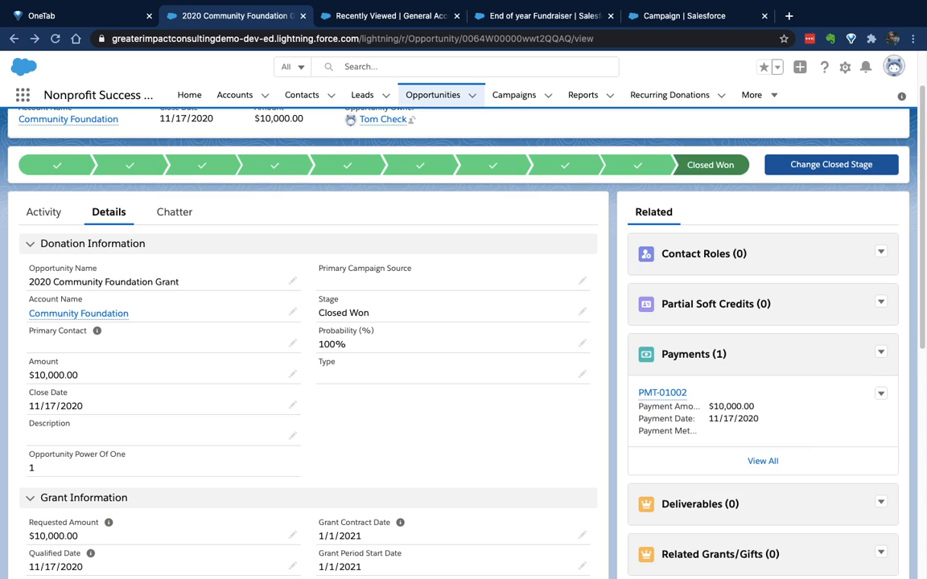
scroll(464, 338, "down", 5)
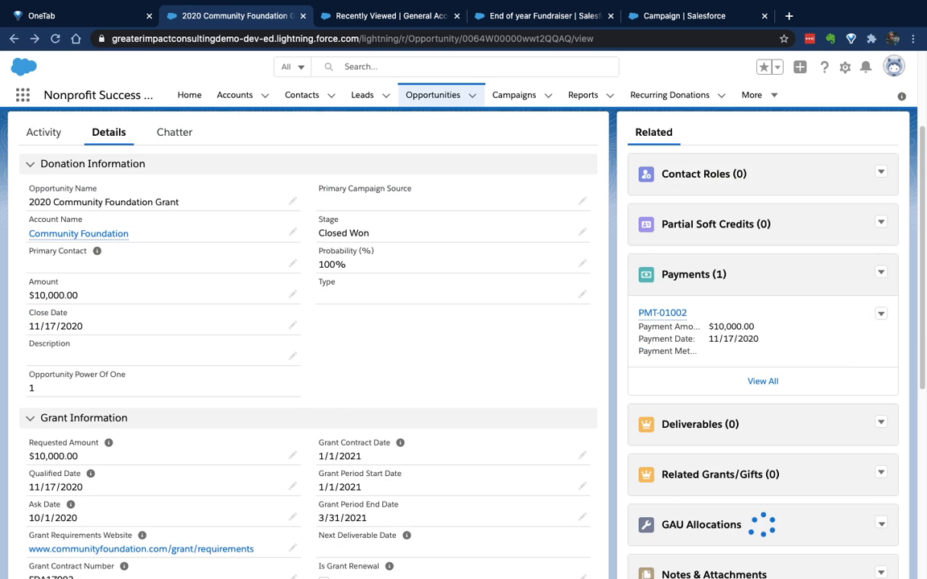
scroll(724, 338, "down", 2)
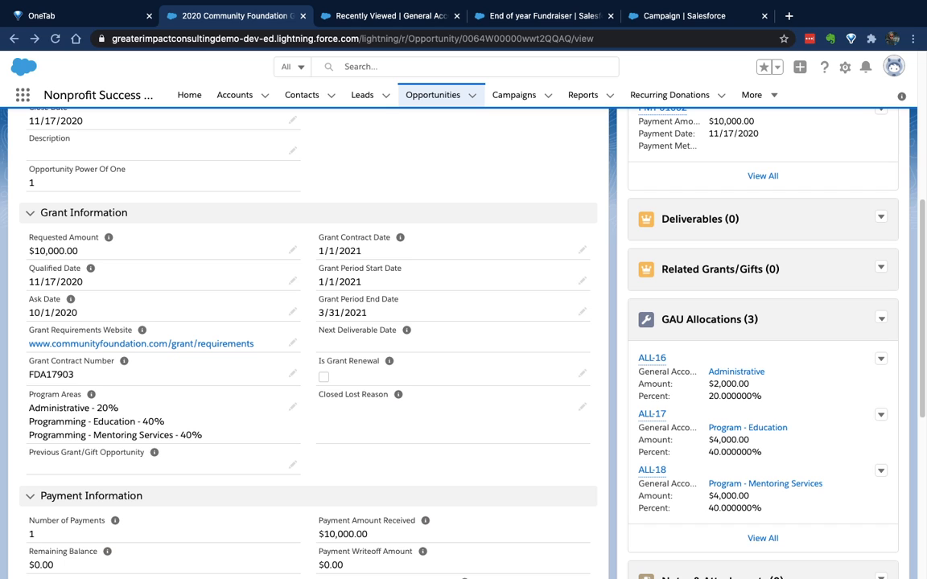
From the End of year Fundraiser campaign, open the Campaign object's setup and edit its Campaign Layout page layout
left_click(669, 16)
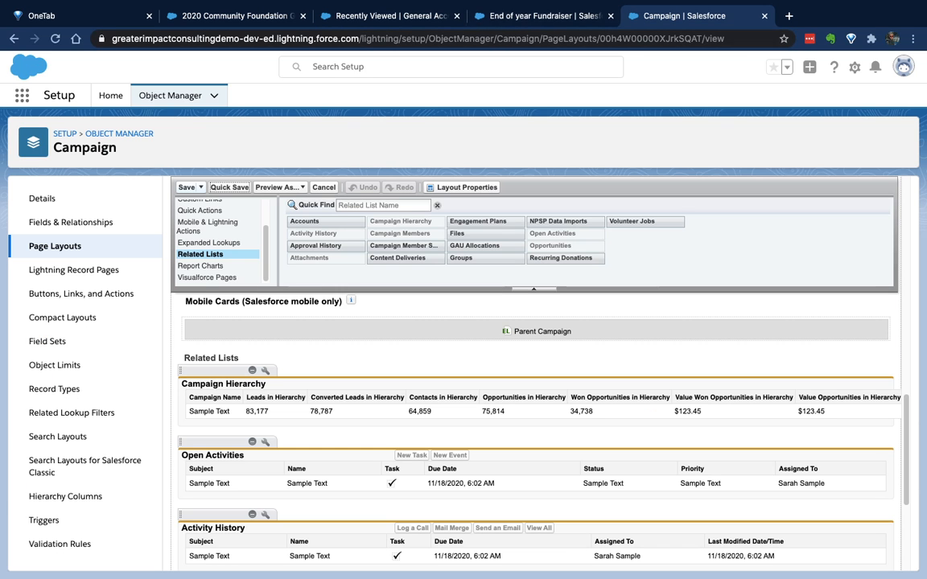
left_click(543, 16)
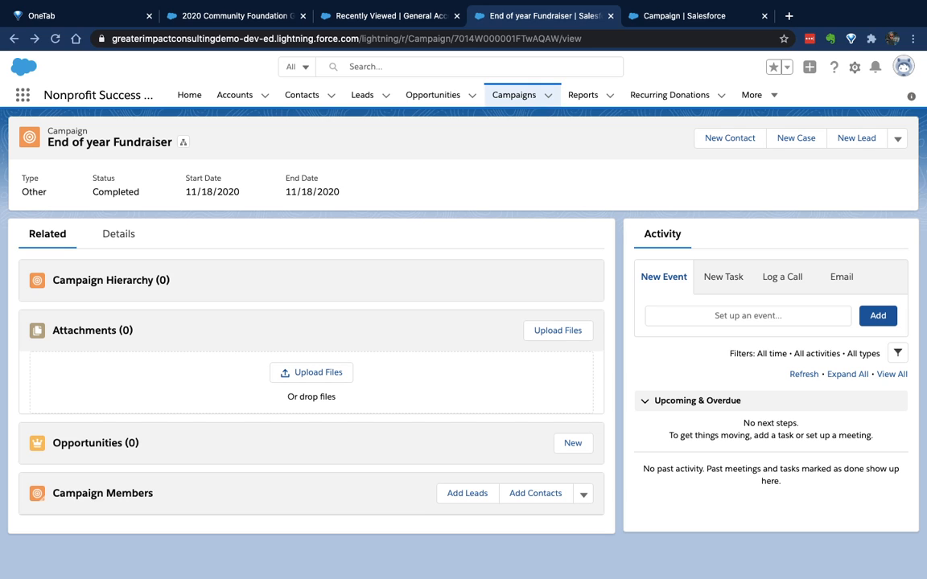
left_click(854, 66)
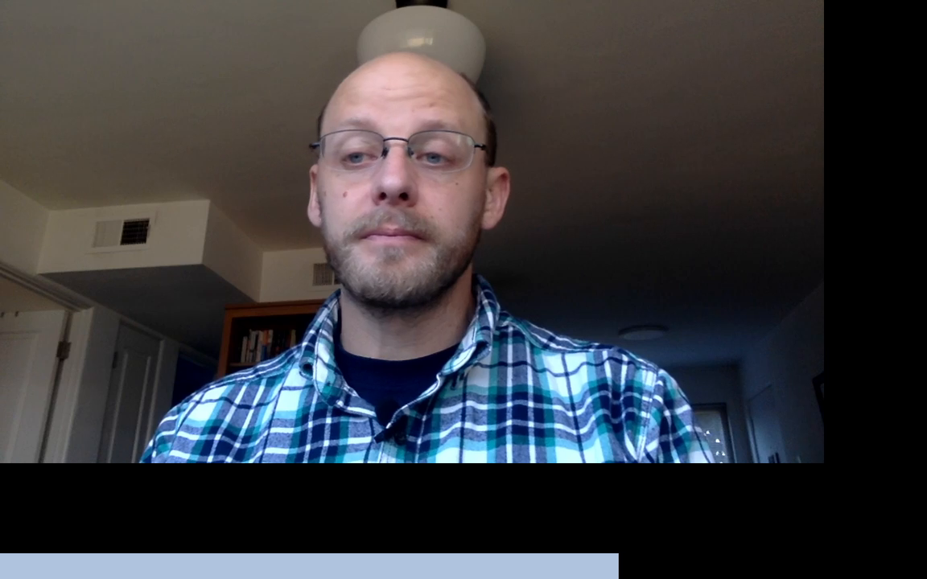
left_click(793, 235)
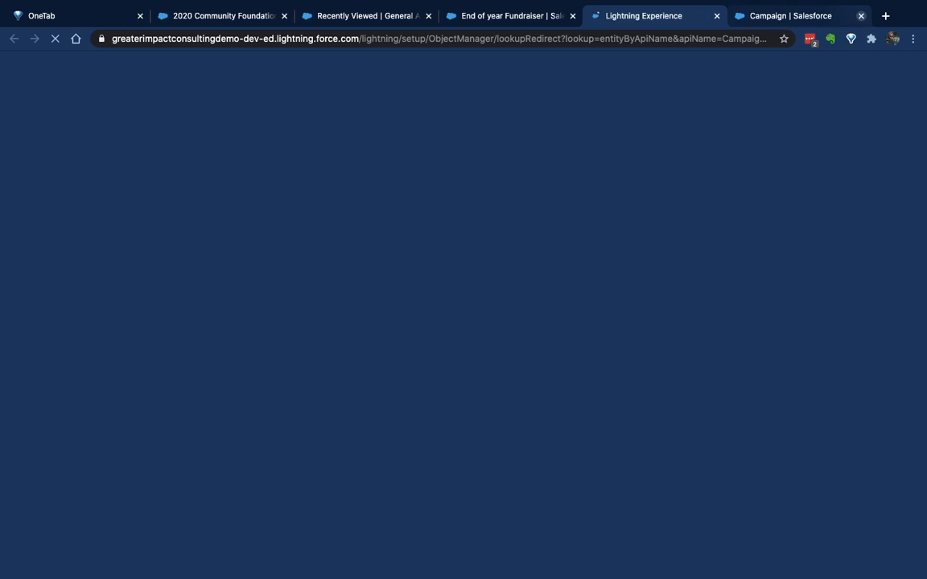
left_click(860, 15)
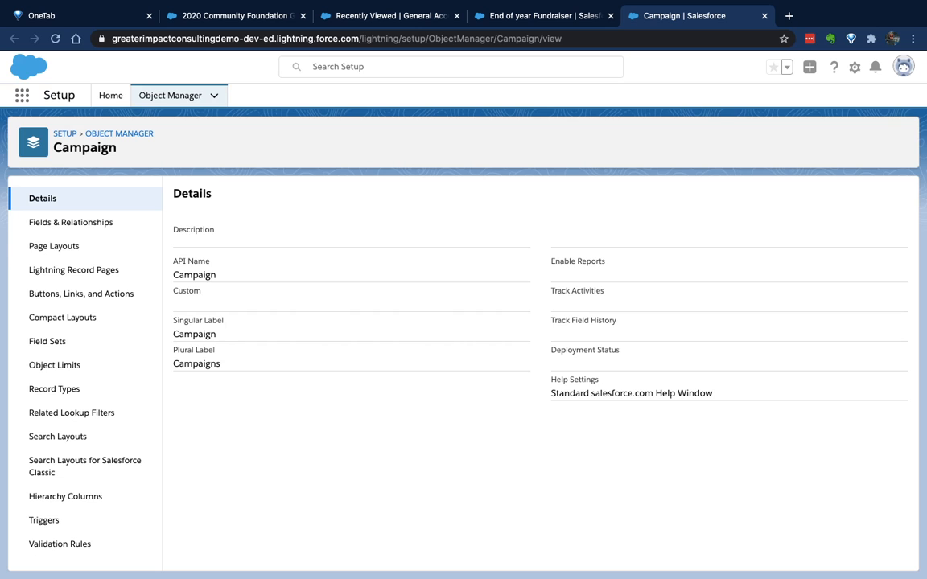
left_click(54, 246)
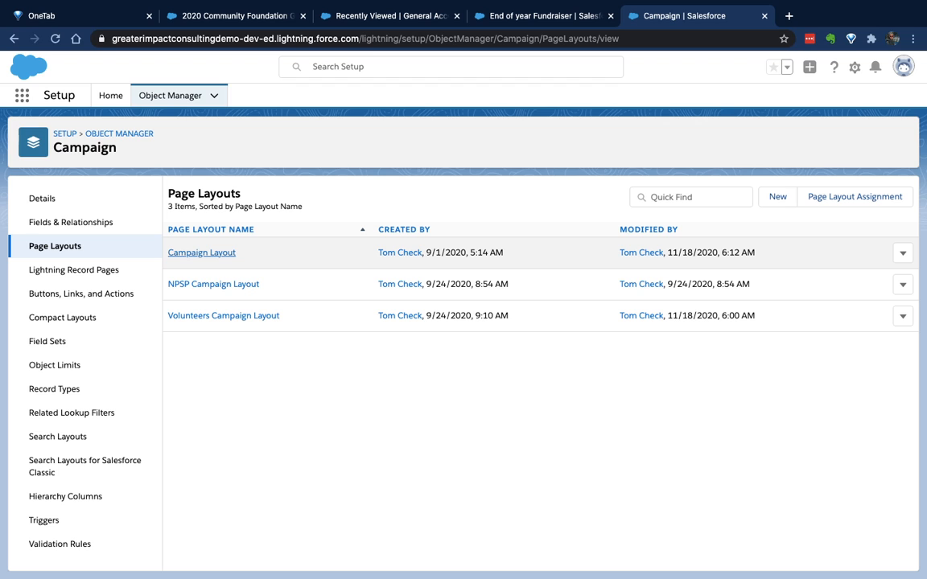
left_click(201, 252)
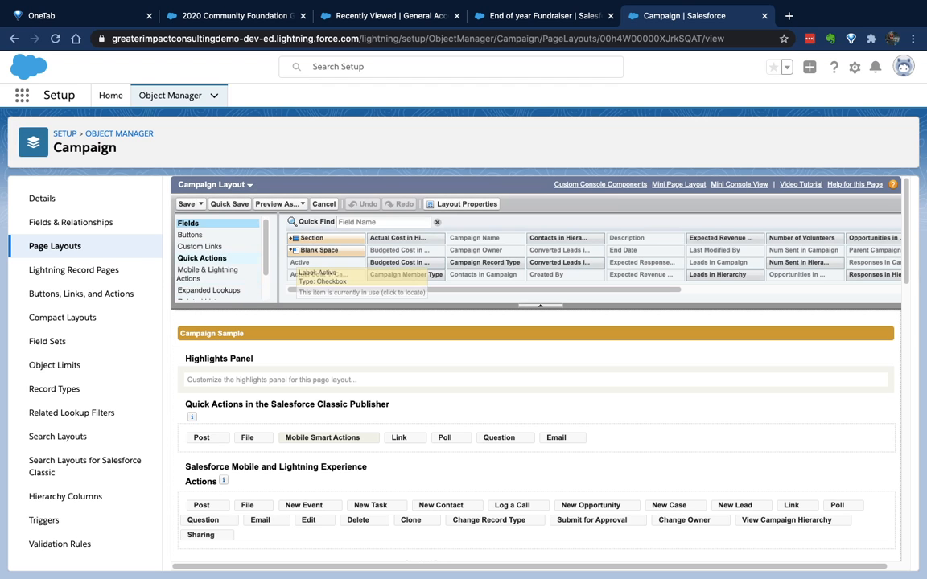
Add the GAU Allocations related list to the layout directly below Campaign Hierarchy
scroll(211, 258, "down", 2)
left_click(206, 271)
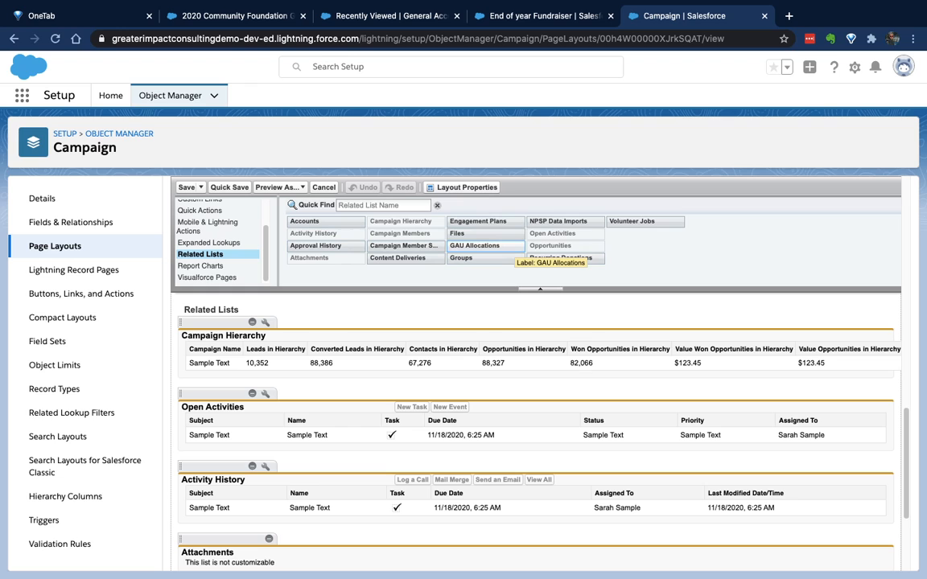
left_click_drag(483, 246, 457, 371)
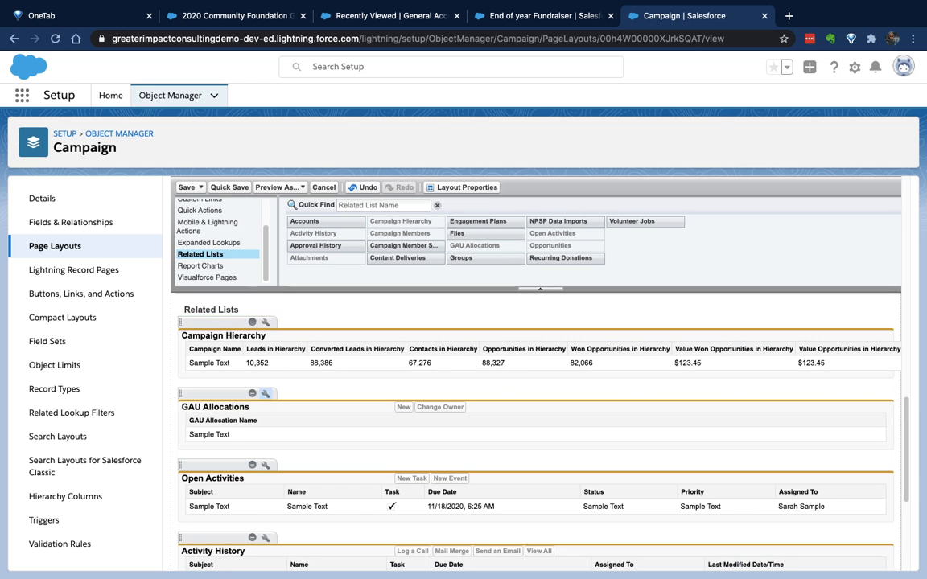
Add the Manage Allocations custom button to the GAU Allocations related list
left_click(266, 393)
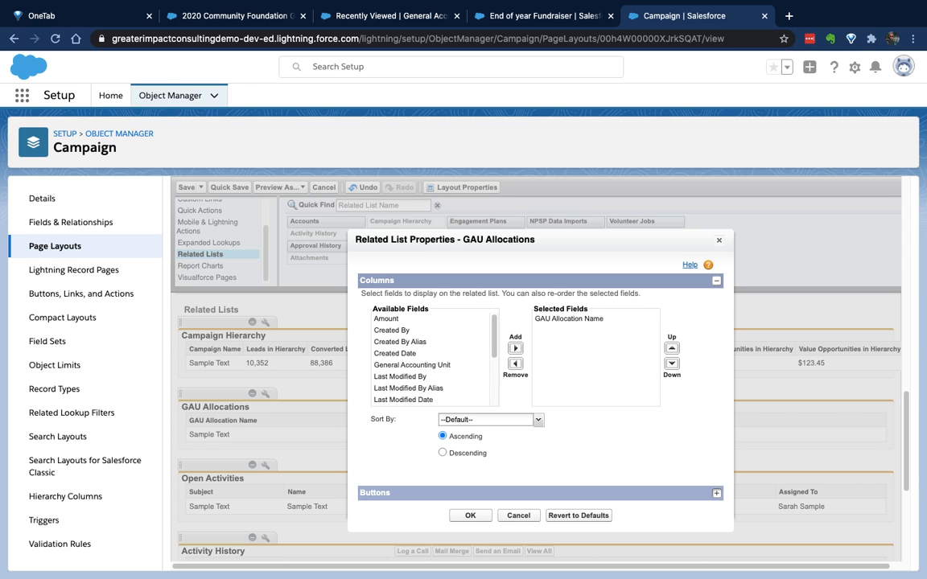
left_click(716, 493)
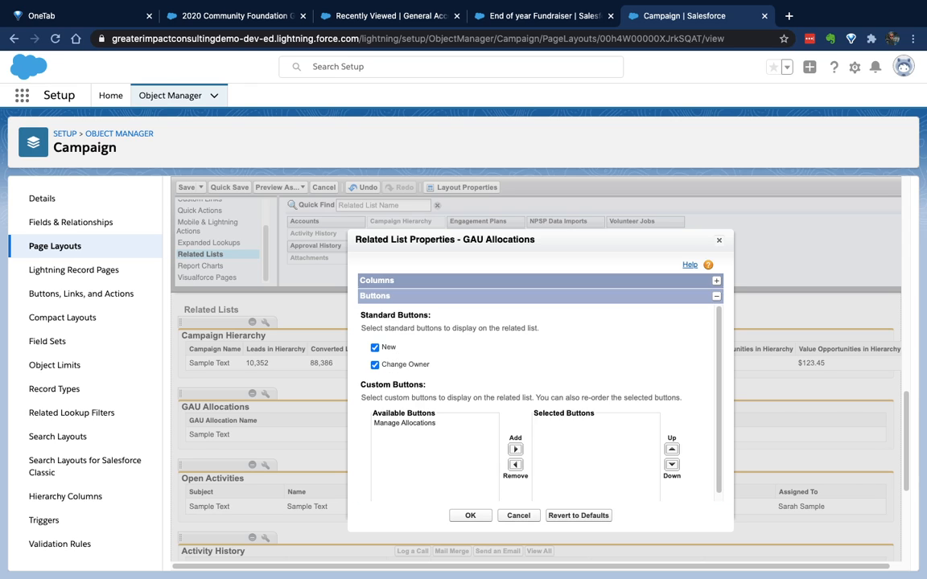
left_click(405, 423)
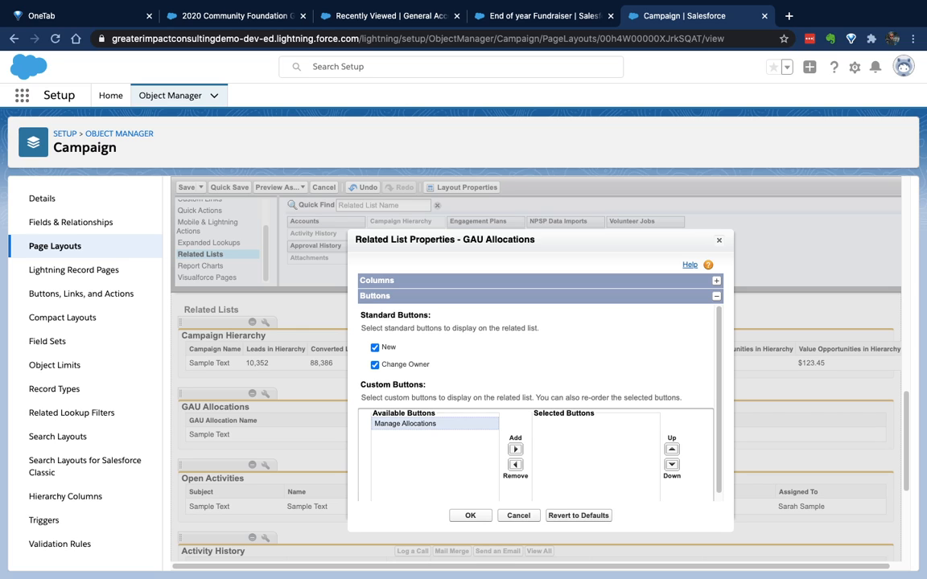
left_click(515, 449)
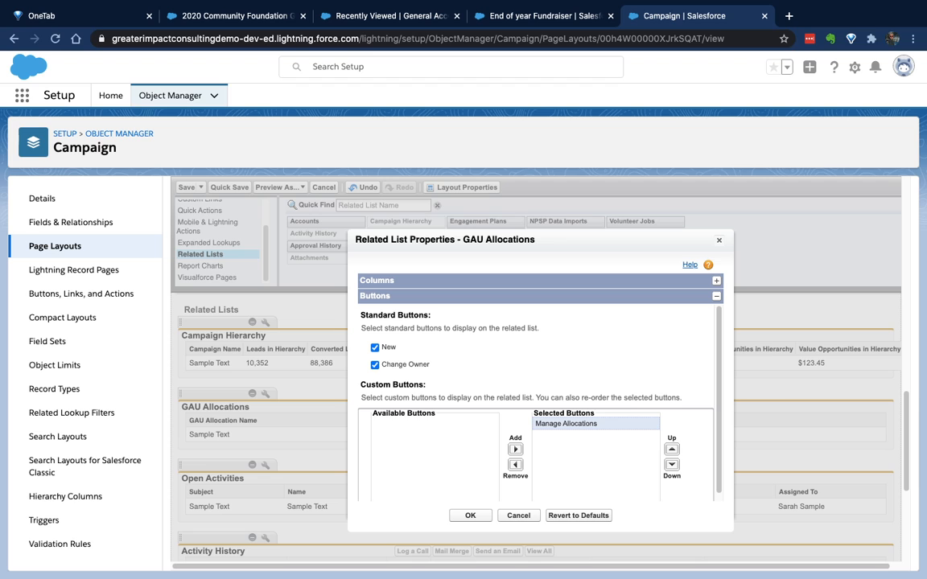
left_click(470, 515)
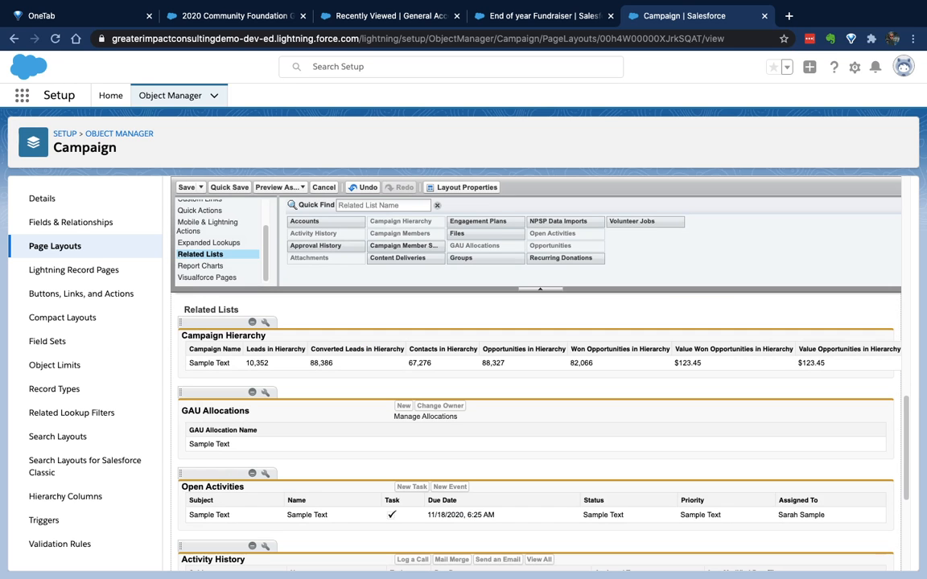
Add the Amount and General Accounting Unit columns to the GAU Allocations related list
left_click(266, 392)
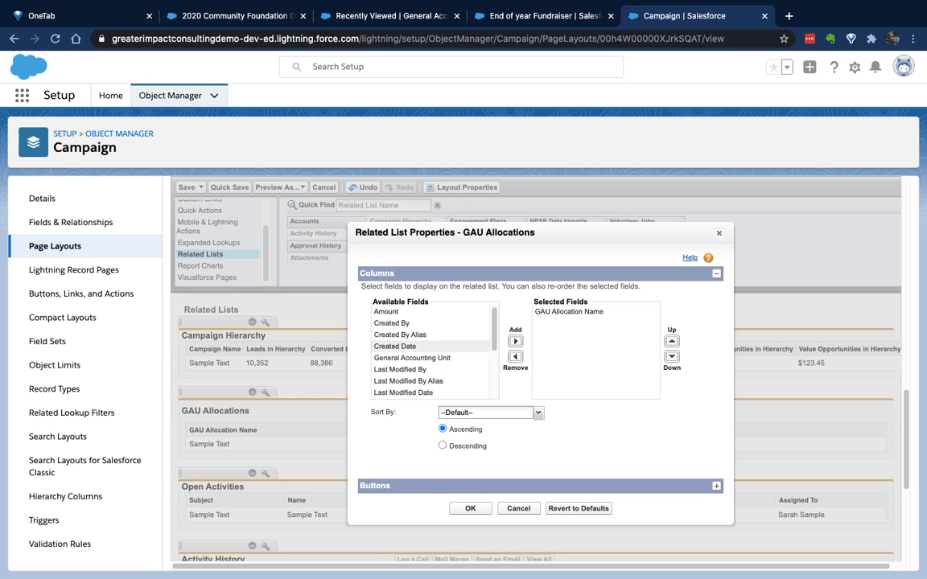
scroll(430, 346, "down", 2)
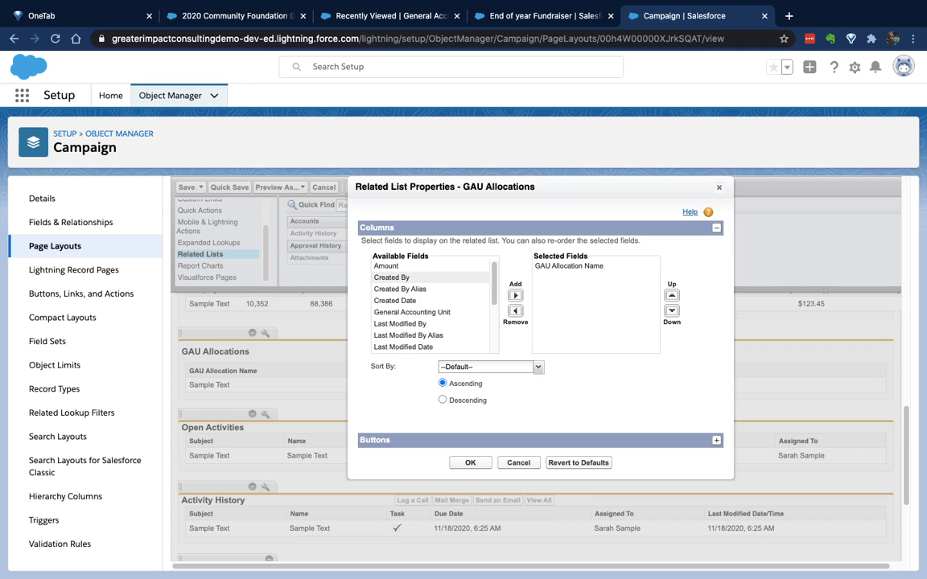
left_click(402, 266)
left_click(515, 296)
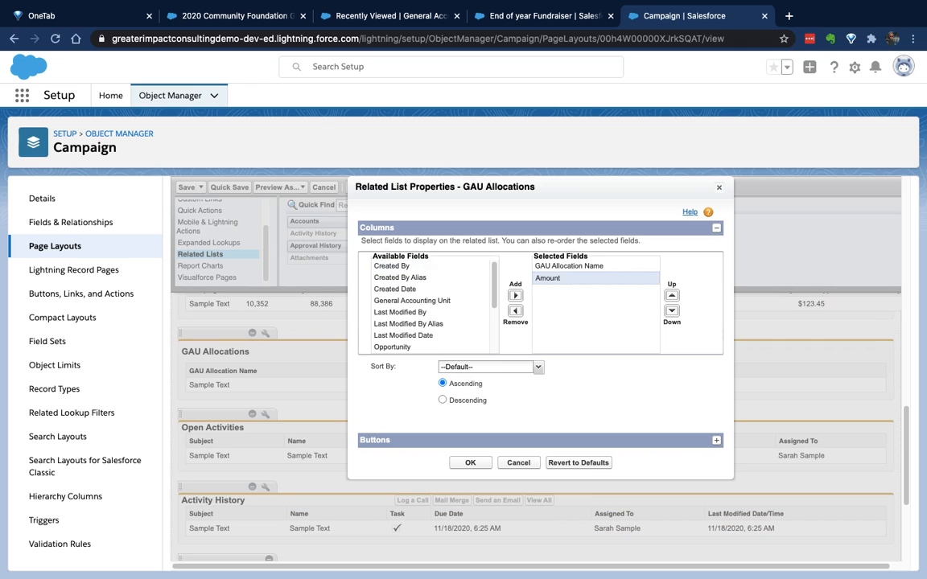
left_click(431, 301)
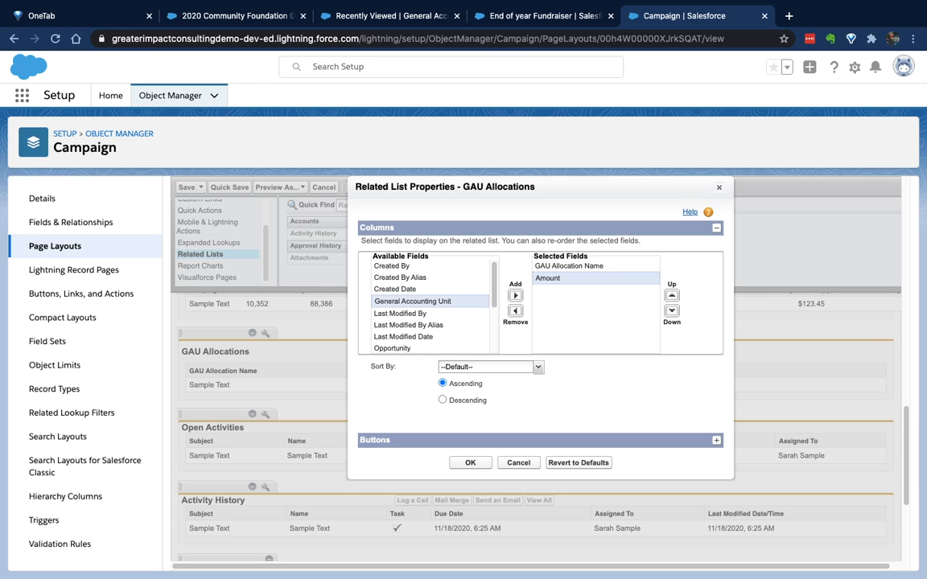
left_click(515, 296)
scroll(430, 324, "down", 3)
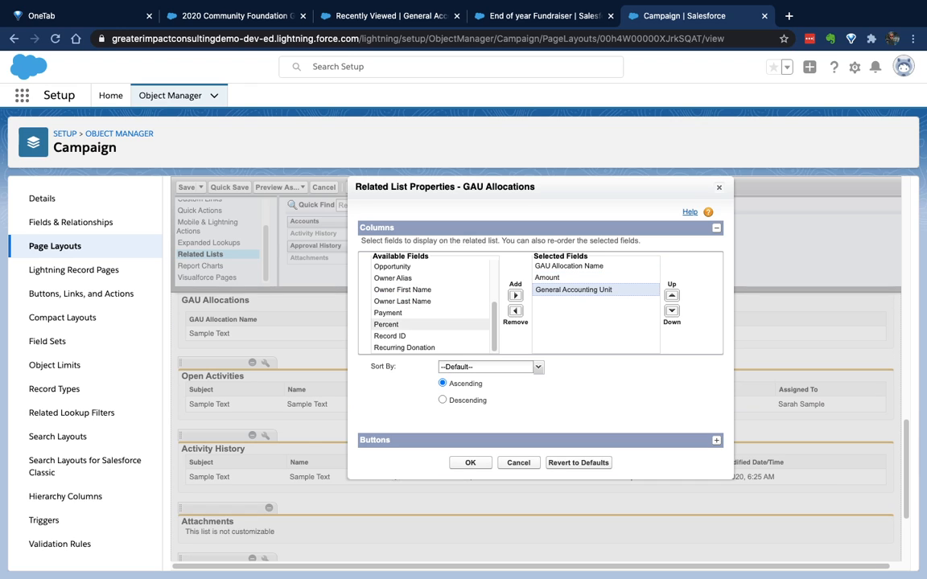
left_click(716, 440)
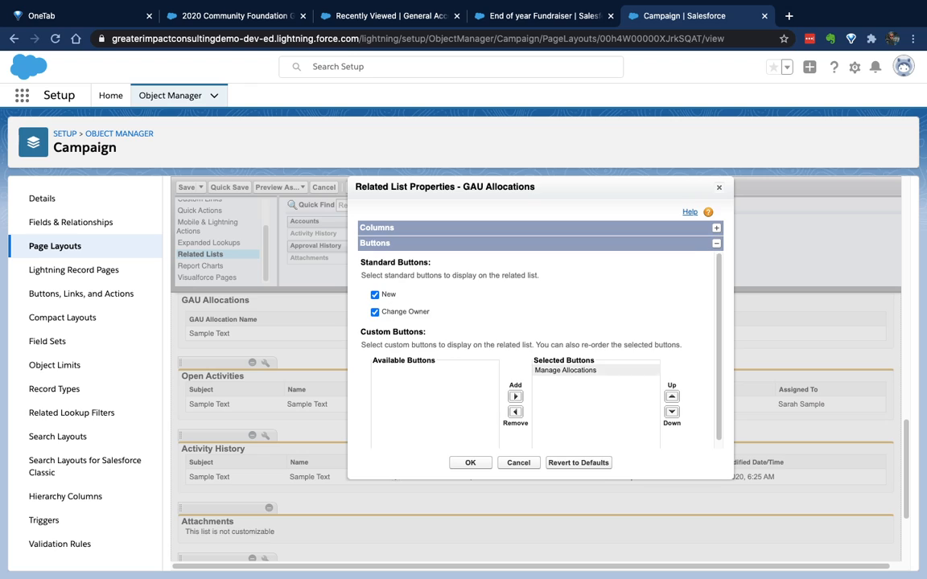
left_click(471, 463)
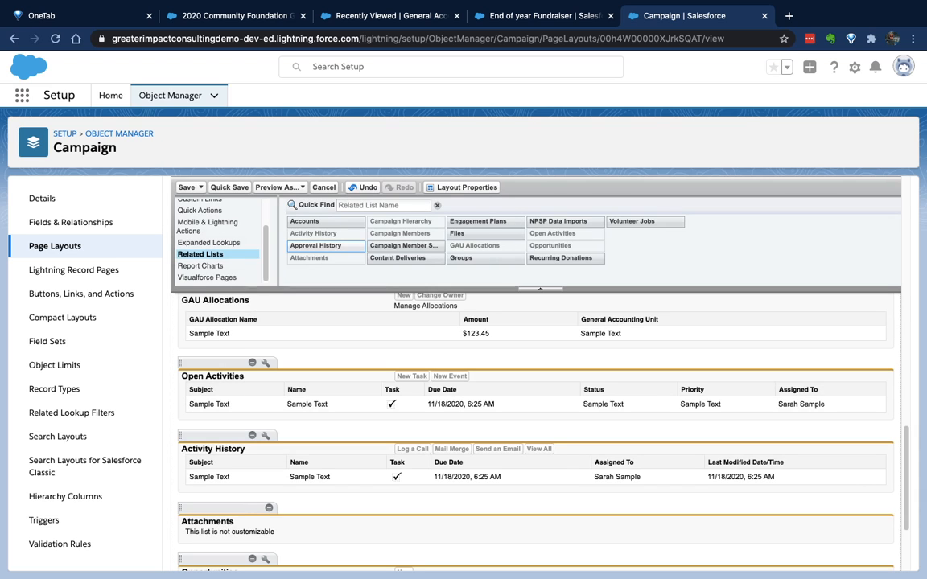
Save the layout, overwriting users' related list customizations, and reload the End of year Fundraiser campaign record
left_click(230, 188)
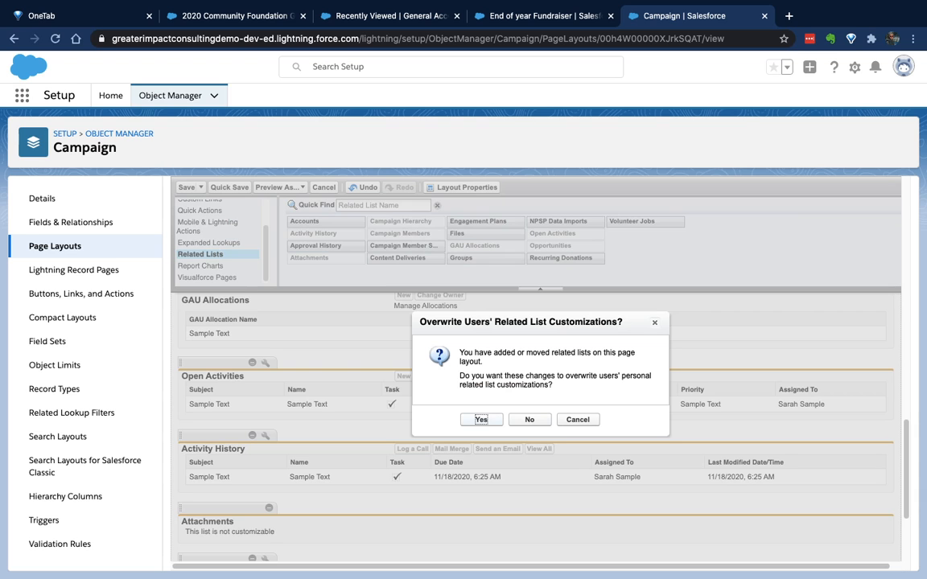
key("Return")
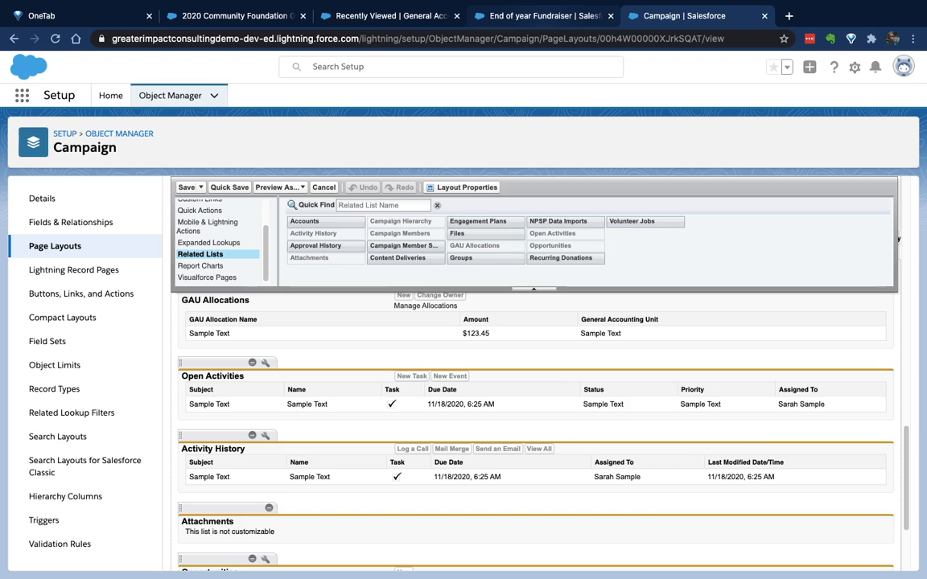
left_click(544, 16)
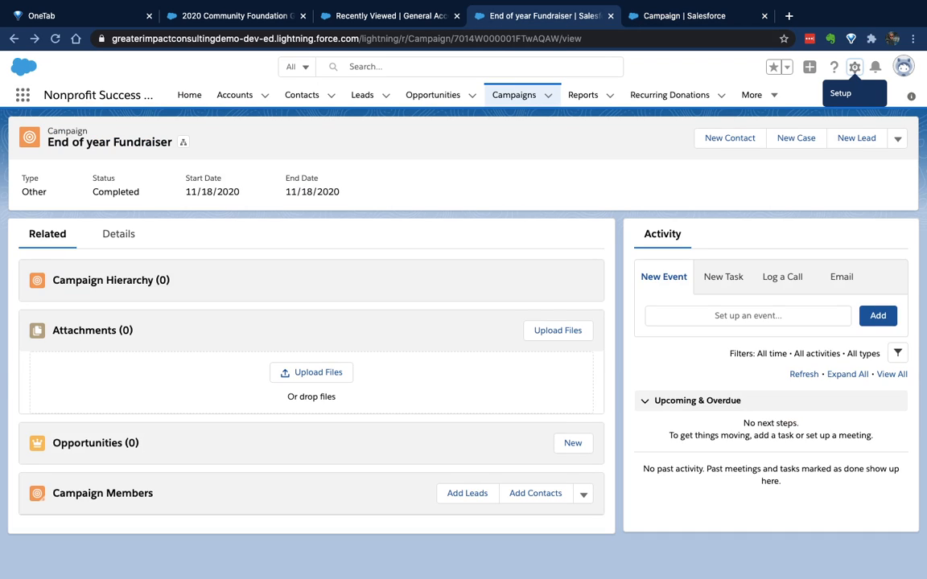
key("super+r")
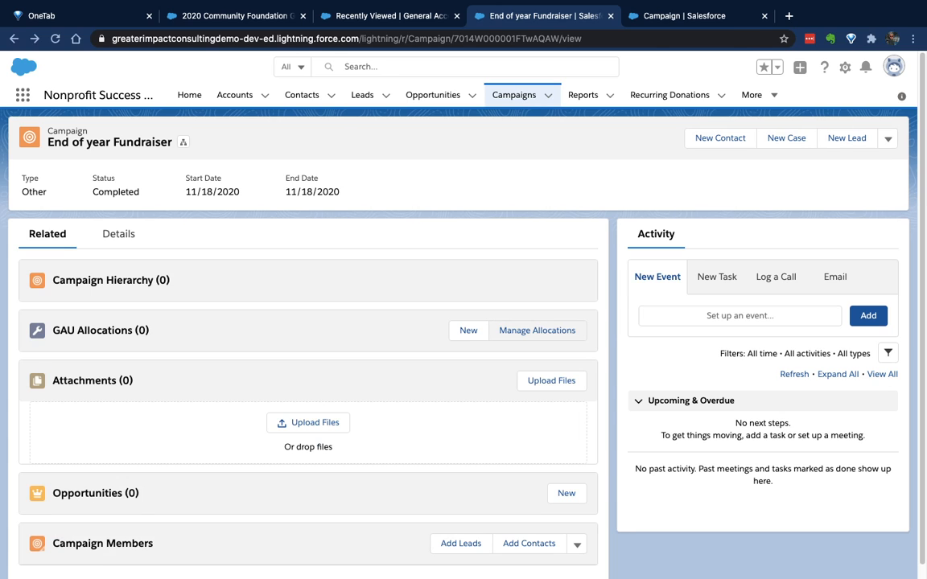
Start managing the End of year Fundraiser campaign's allocations and look up Program - Food Pantry as the general accounting unit
left_click(536, 330)
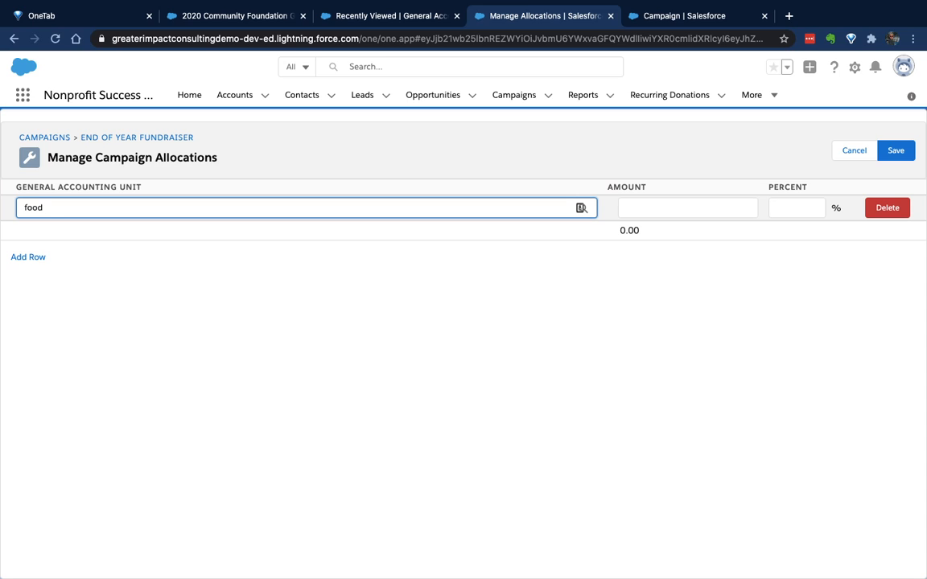
left_click(581, 208)
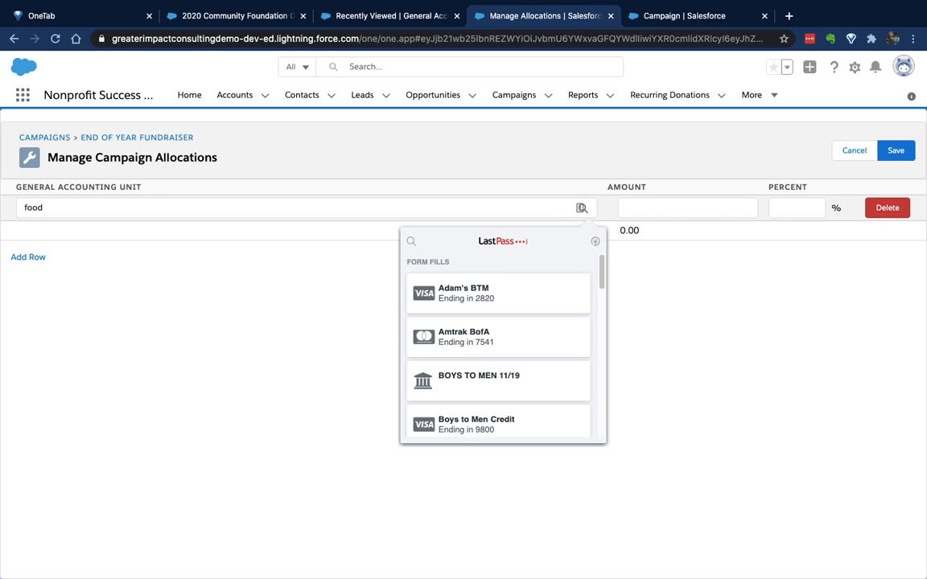
left_click(583, 208)
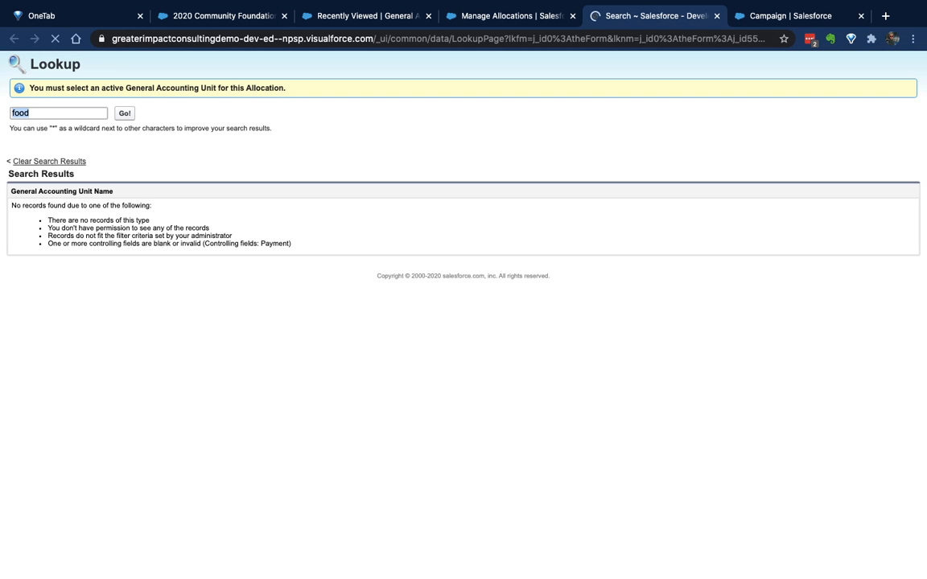
type("program")
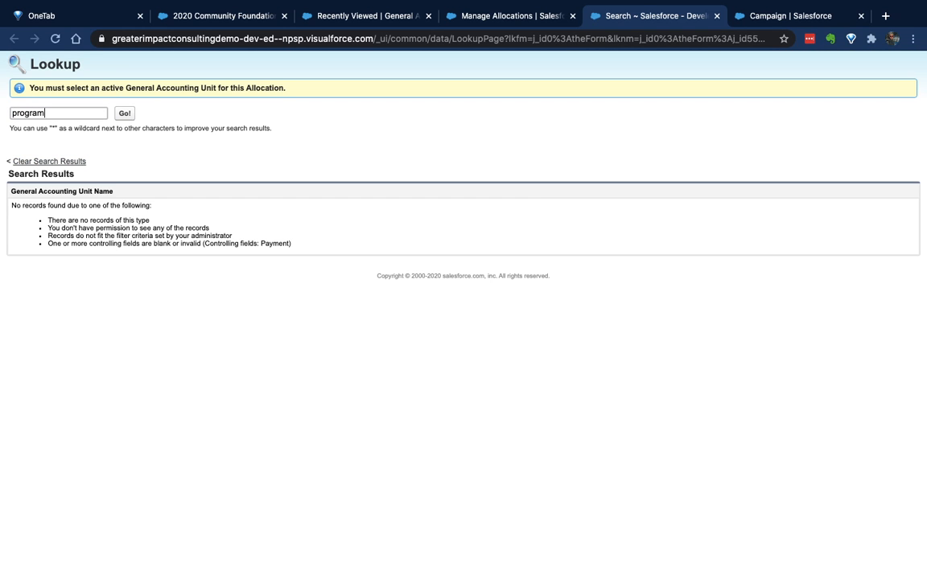
key("Return")
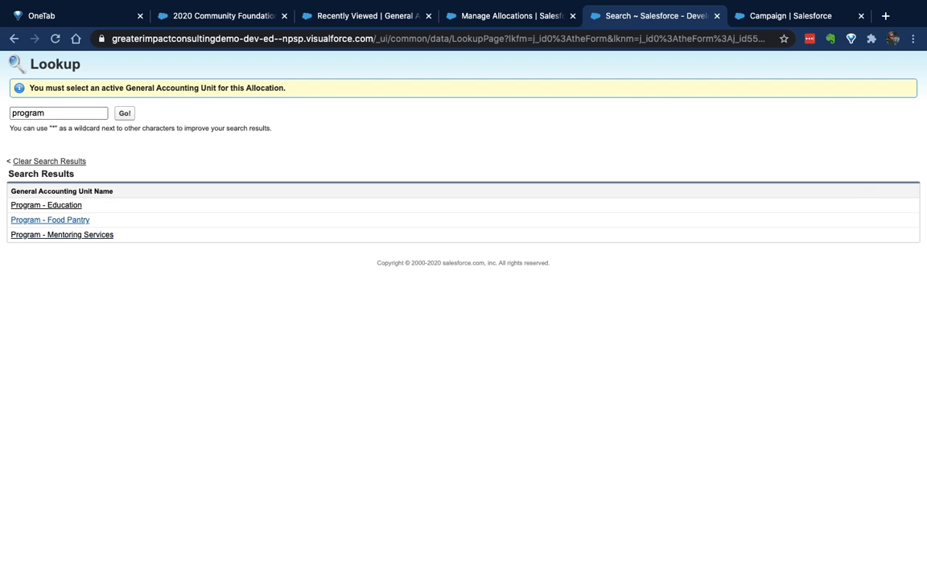
left_click(42, 218)
left_click(583, 209)
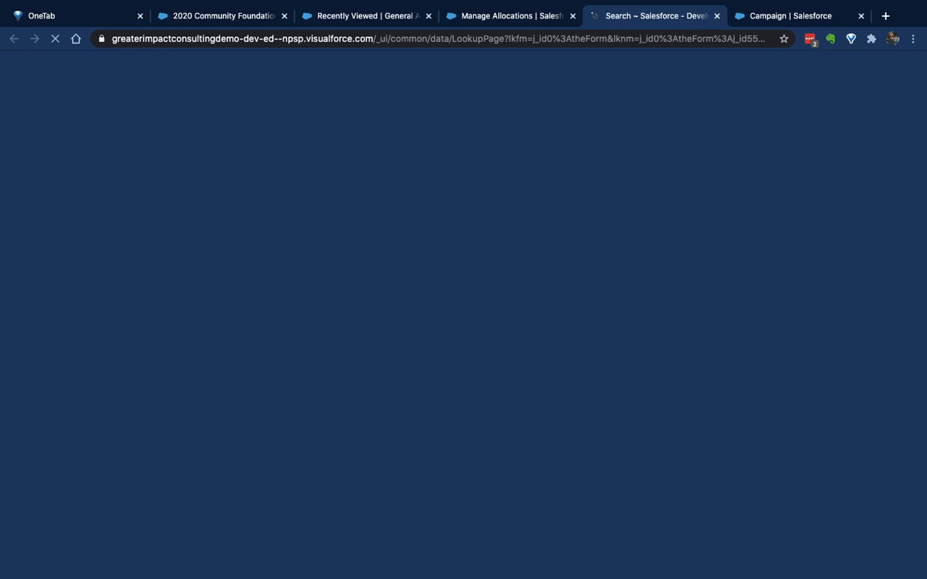
key("super+w")
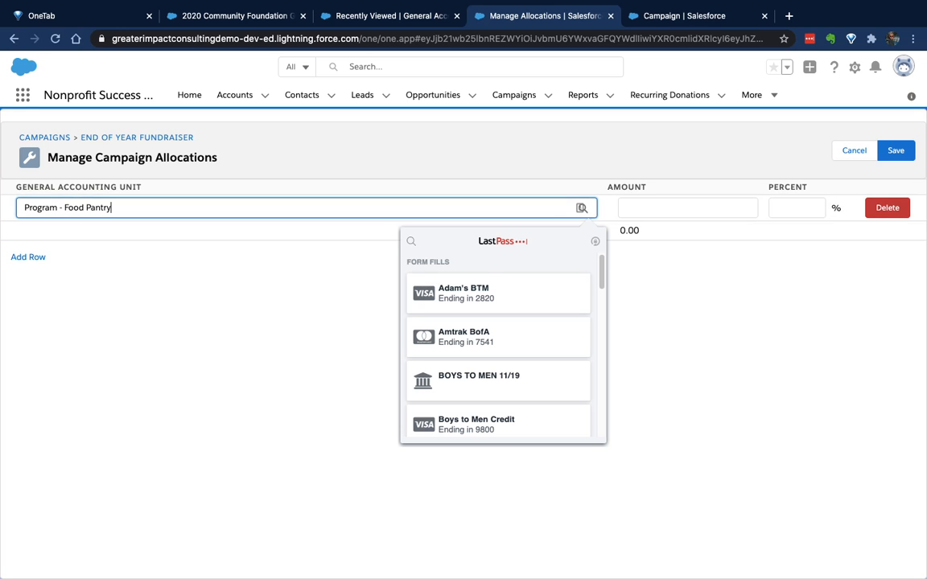
left_click(581, 209)
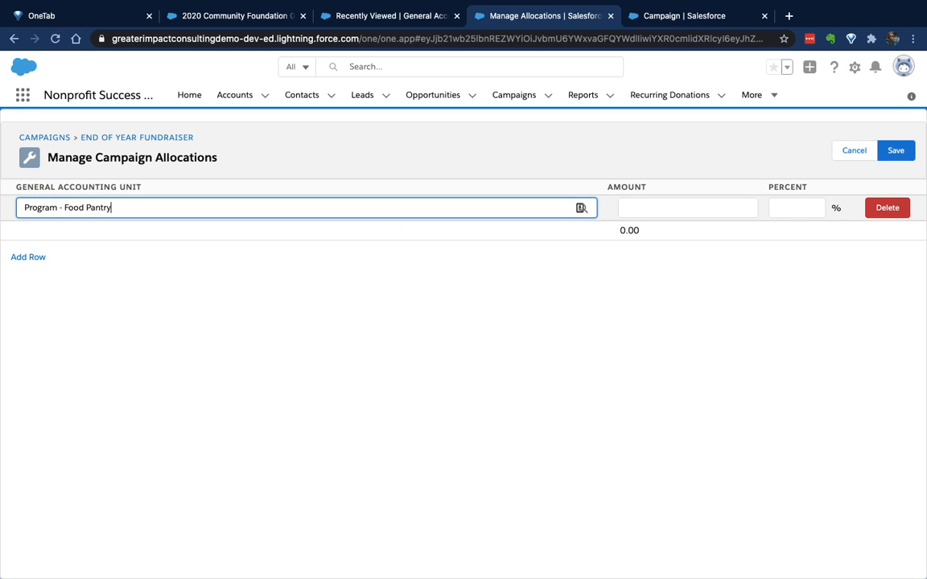
Allocate 100 percent to Program - Food Pantry and save the campaign allocation
left_click(796, 208)
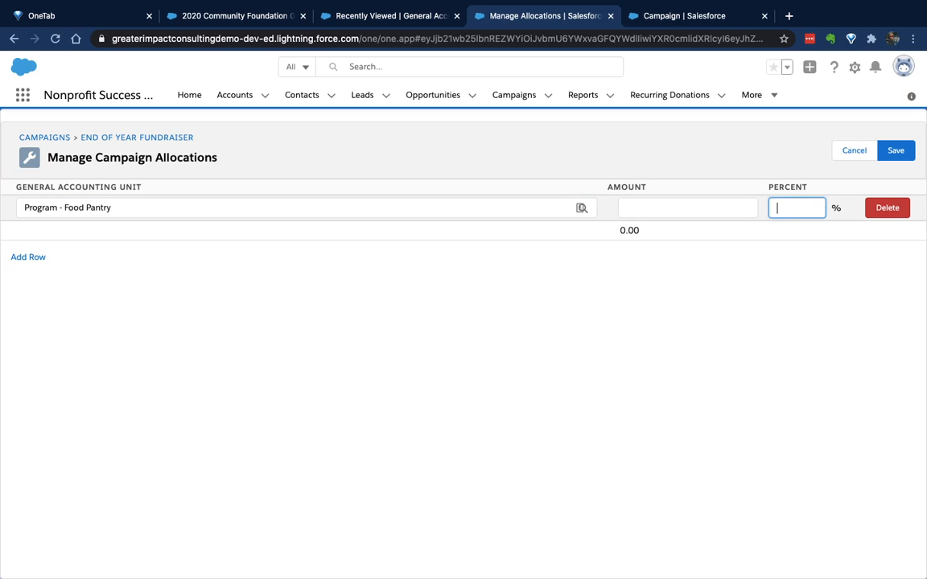
type("100")
key("Tab")
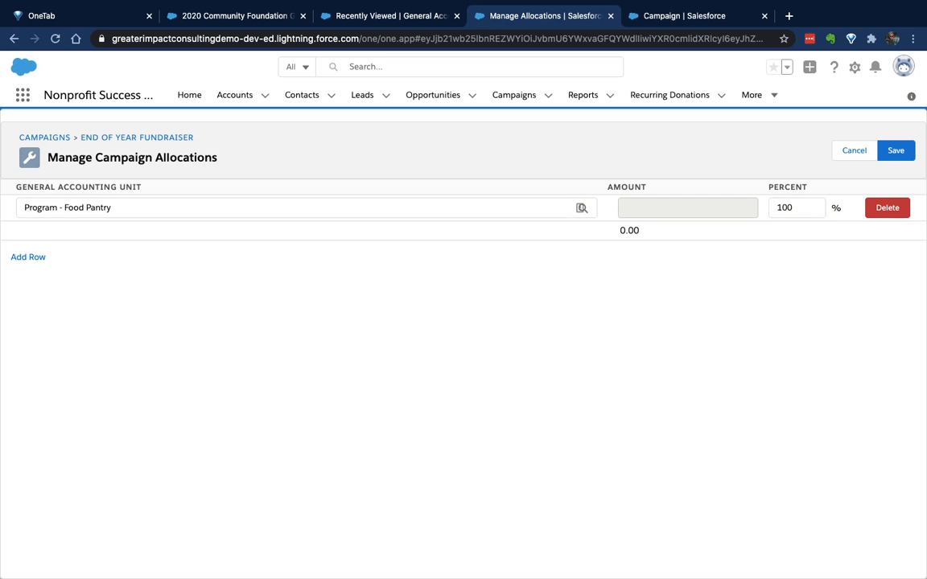
left_click(896, 150)
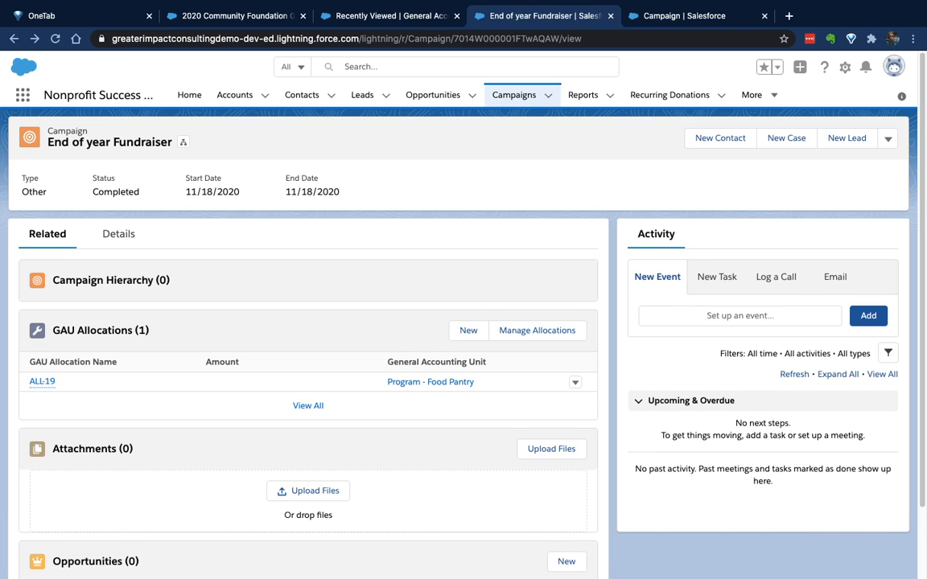
Create a Donation opportunity from the campaign, named with the donor's full name plus "Major Gift", and assign the donor's household account
scroll(463, 346, "down", 2)
left_click(567, 497)
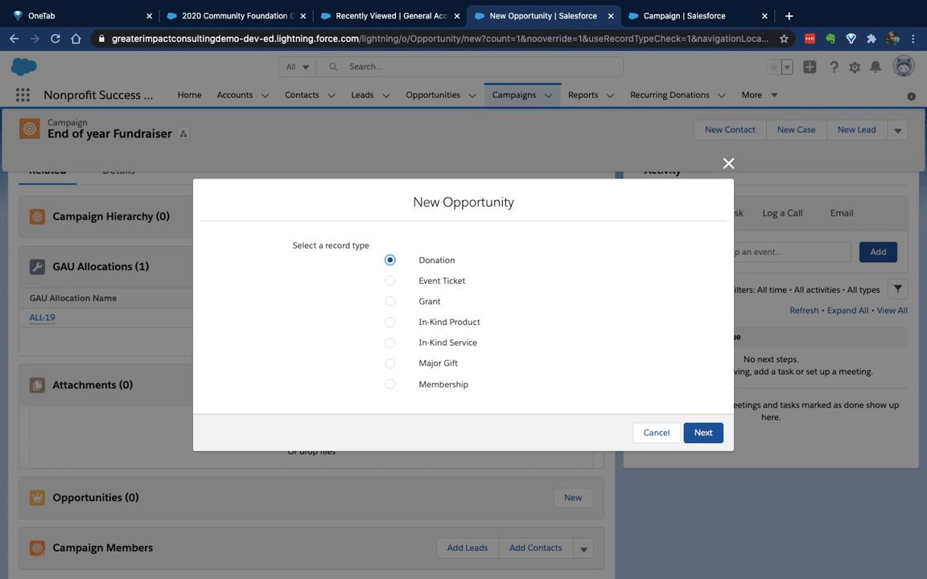
left_click(703, 433)
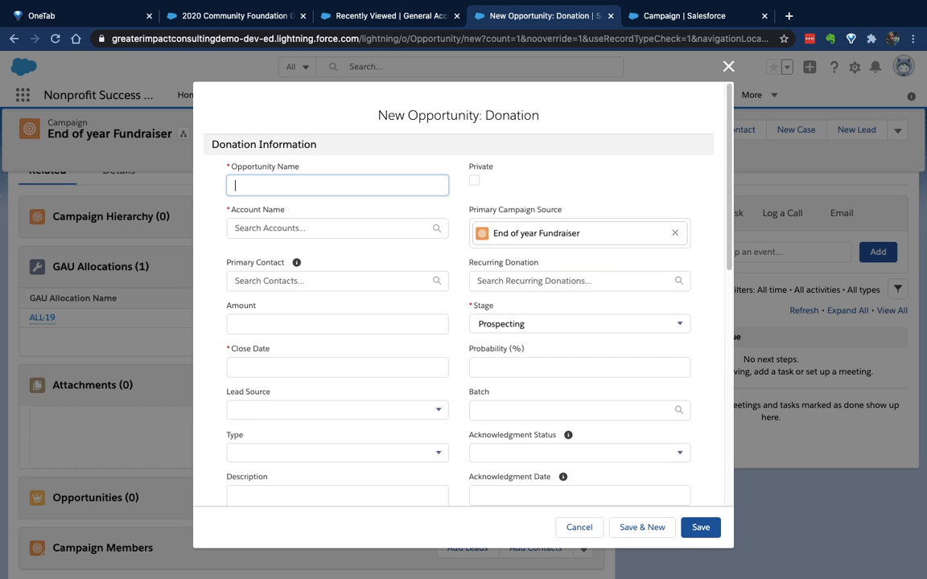
type("Jo")
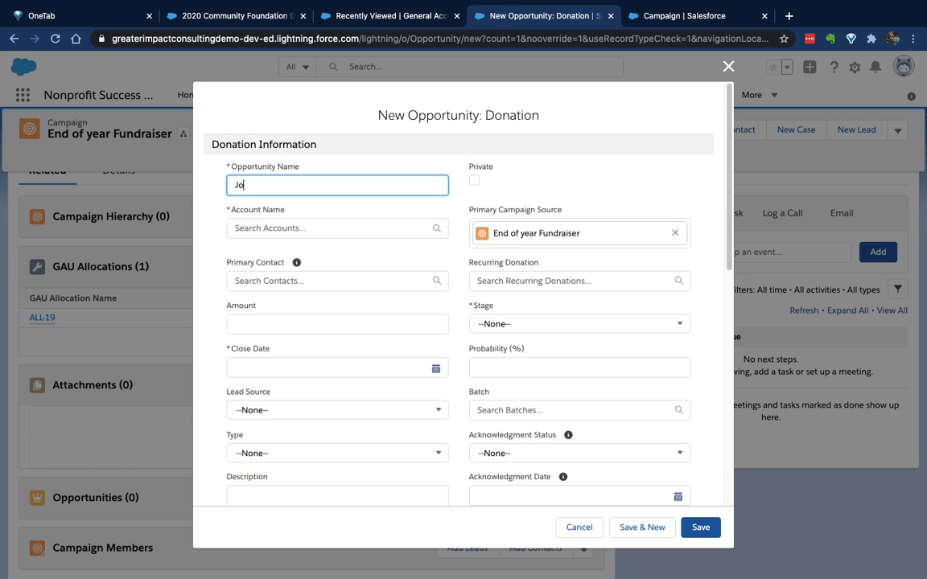
type("hn Doe Major Gift")
key("Tab")
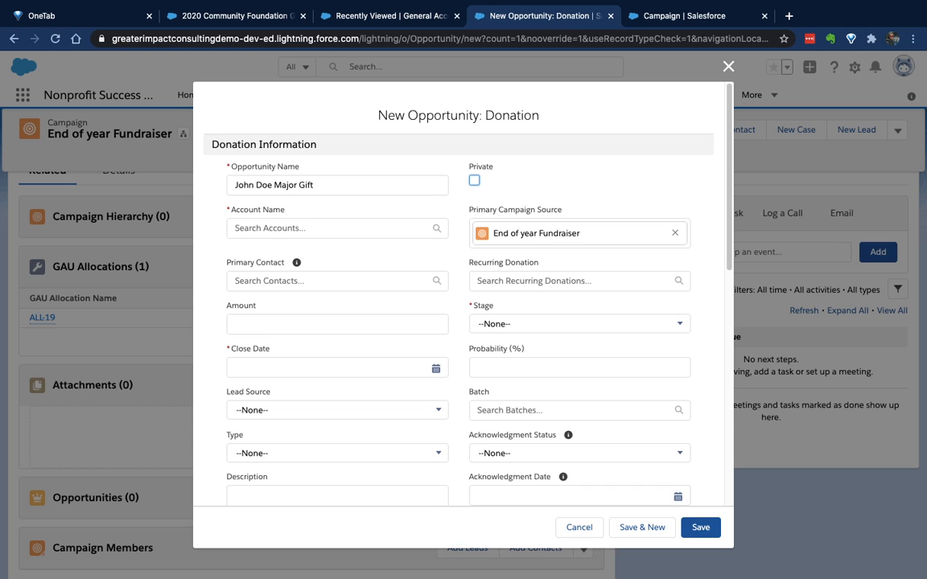
key("Tab")
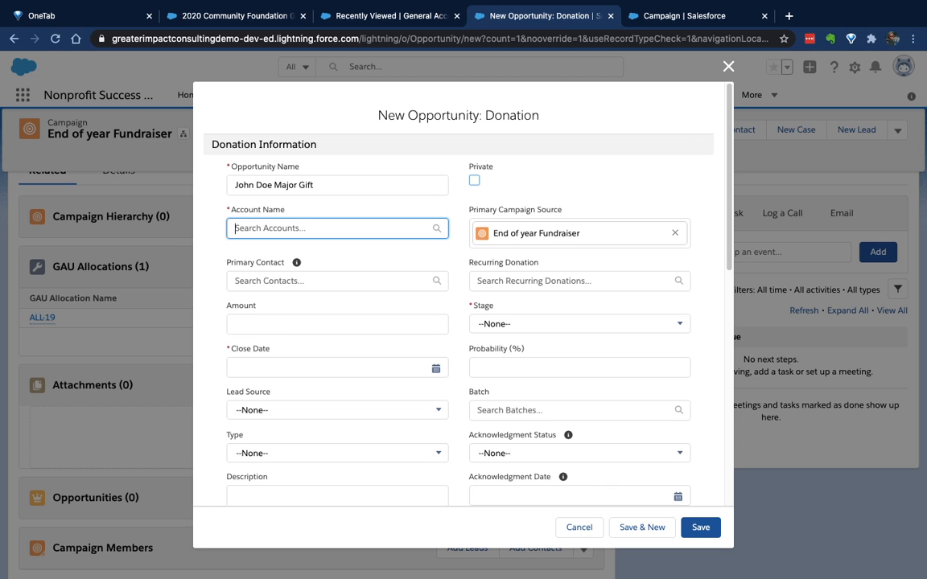
type("doe")
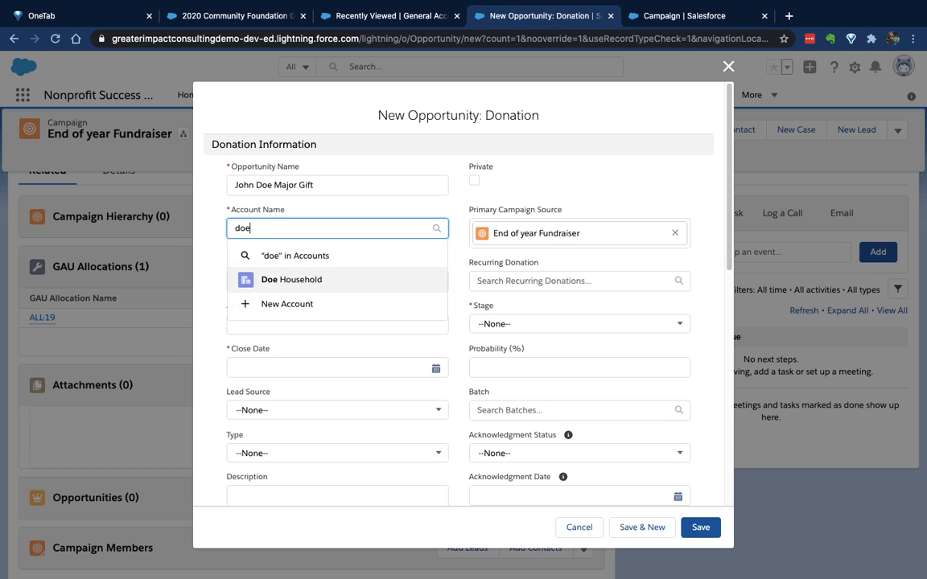
key("Return")
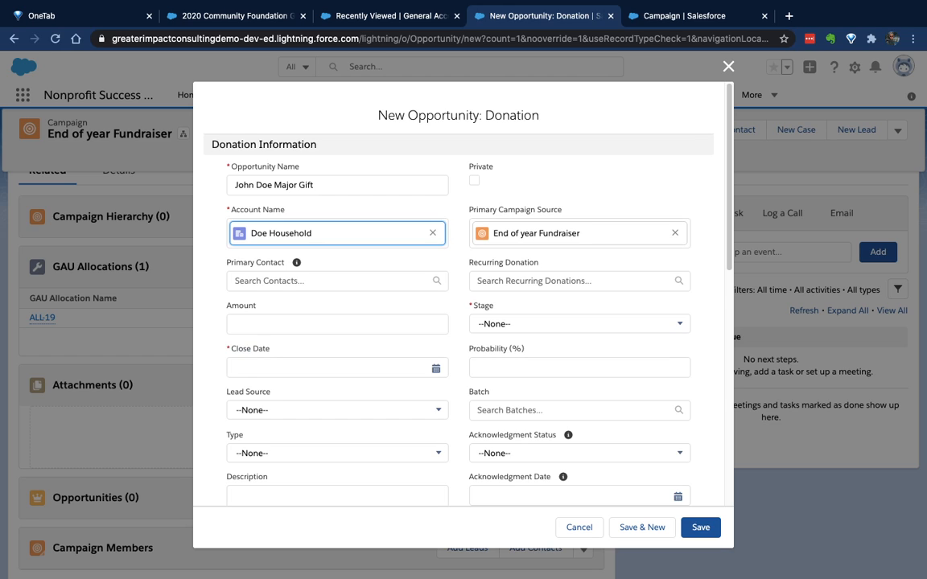
Set the donation's amount to $125,000, close date to 11/18/2020 and stage to Closed Won, and save the opportunity
left_click(337, 324)
type("125000")
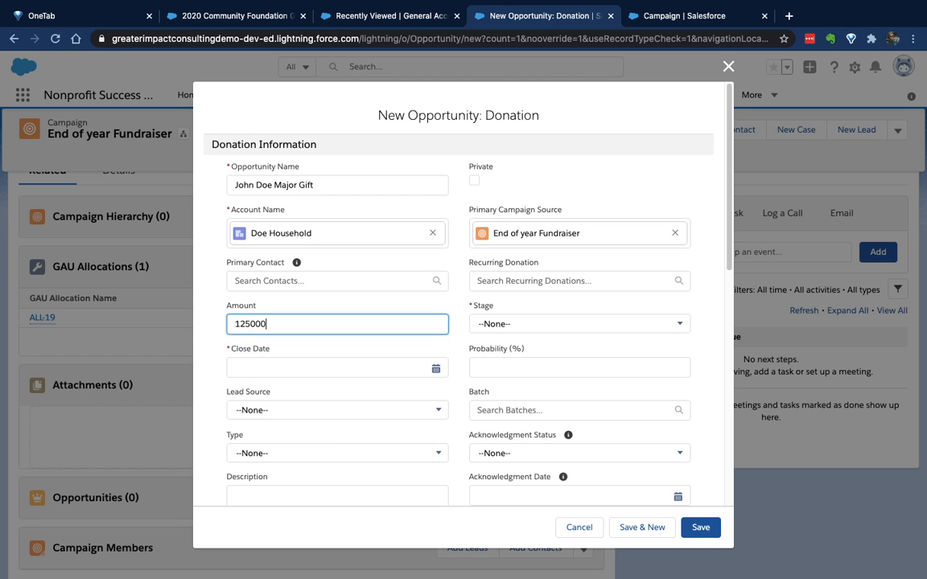
left_click(436, 368)
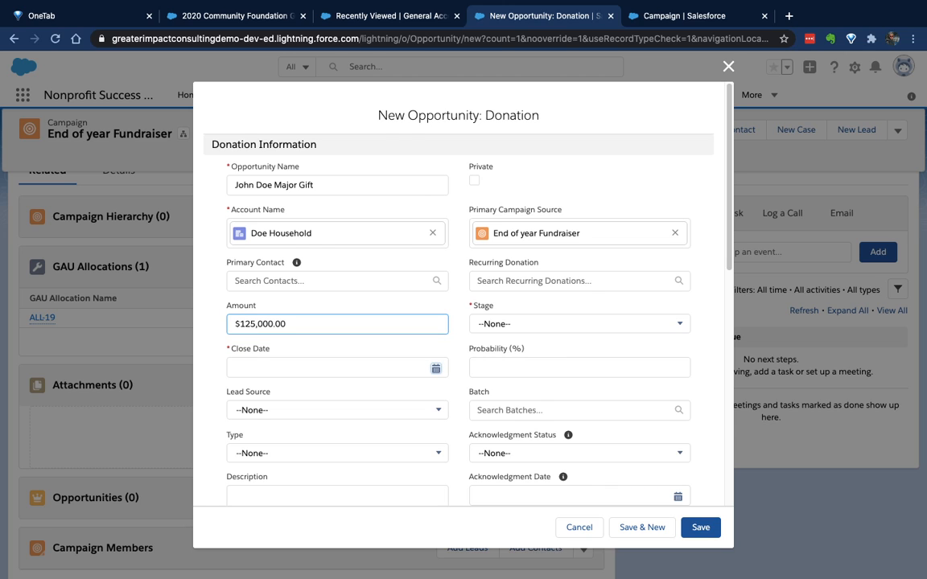
left_click(319, 239)
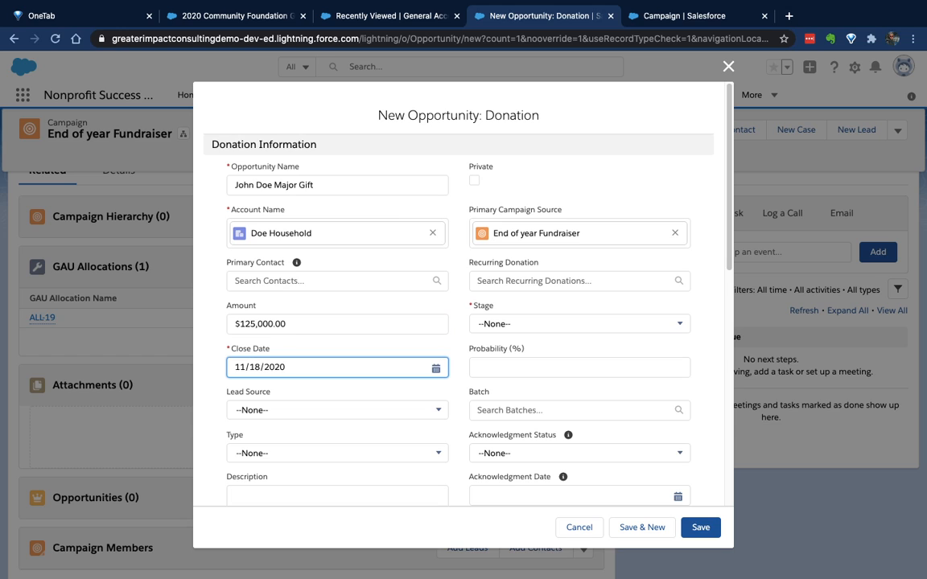
left_click(580, 324)
scroll(575, 438, "down", 3)
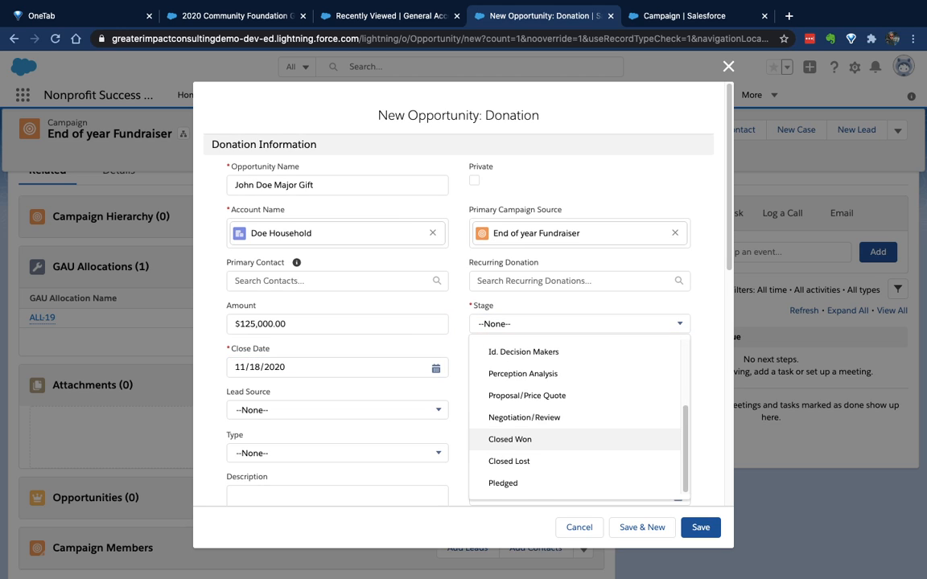
left_click(574, 439)
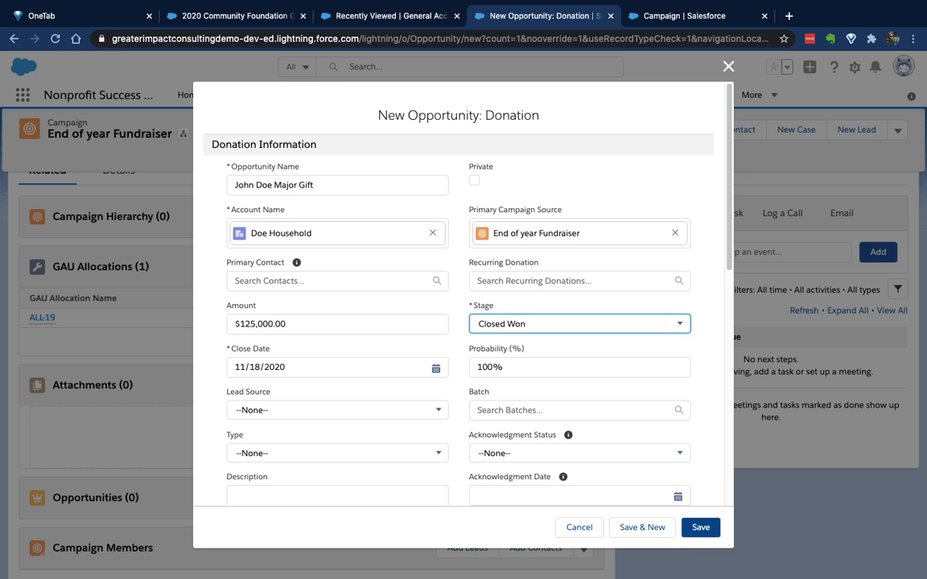
left_click(701, 527)
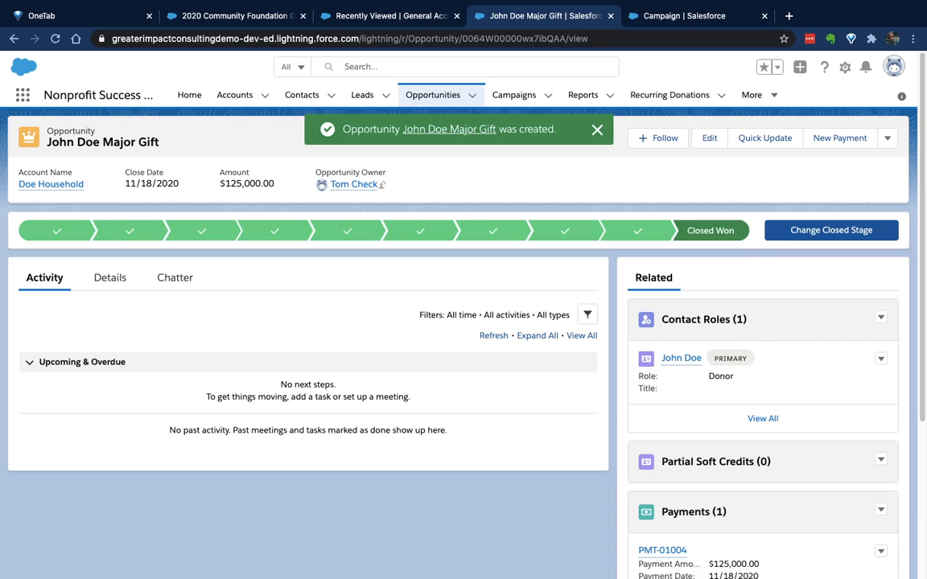
Examine the GAU allocation on the new opportunity and open its Program - Food Pantry accounting unit record
scroll(458, 346, "down", 4)
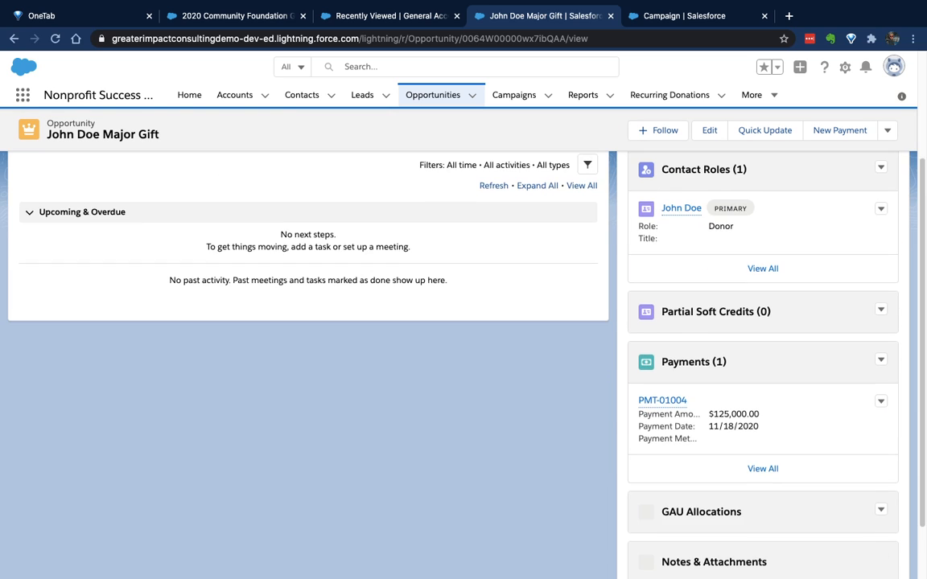
scroll(459, 345, "down", 2)
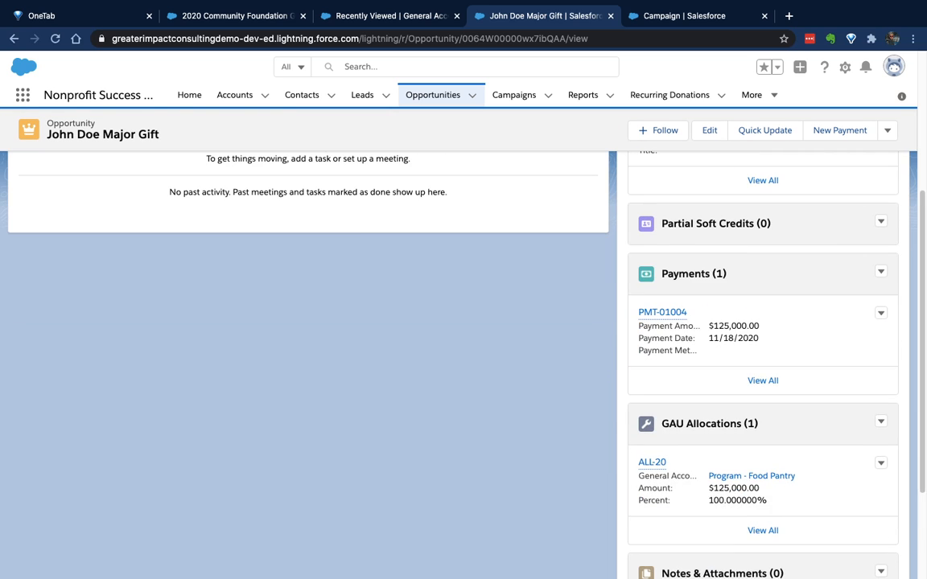
left_click_drag(708, 475, 767, 501)
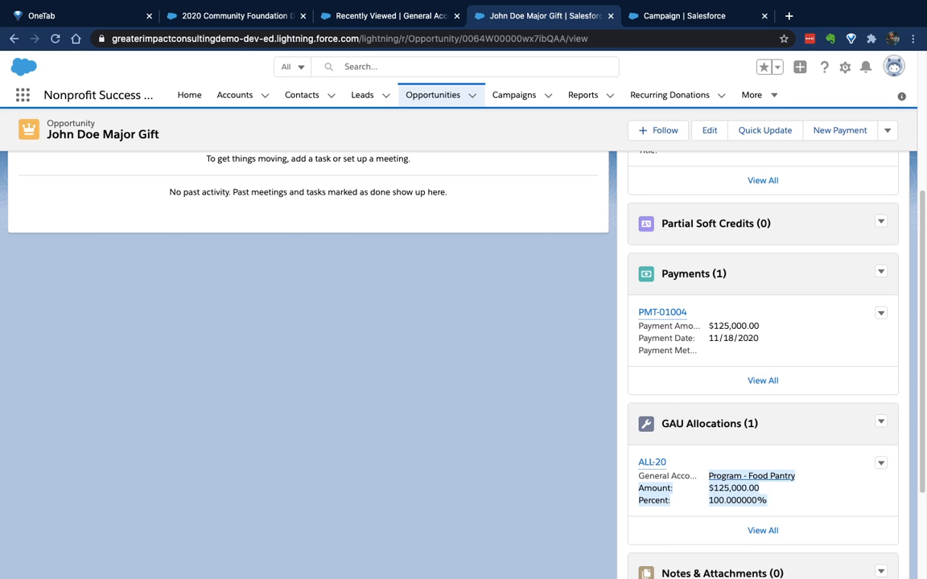
left_click(716, 464)
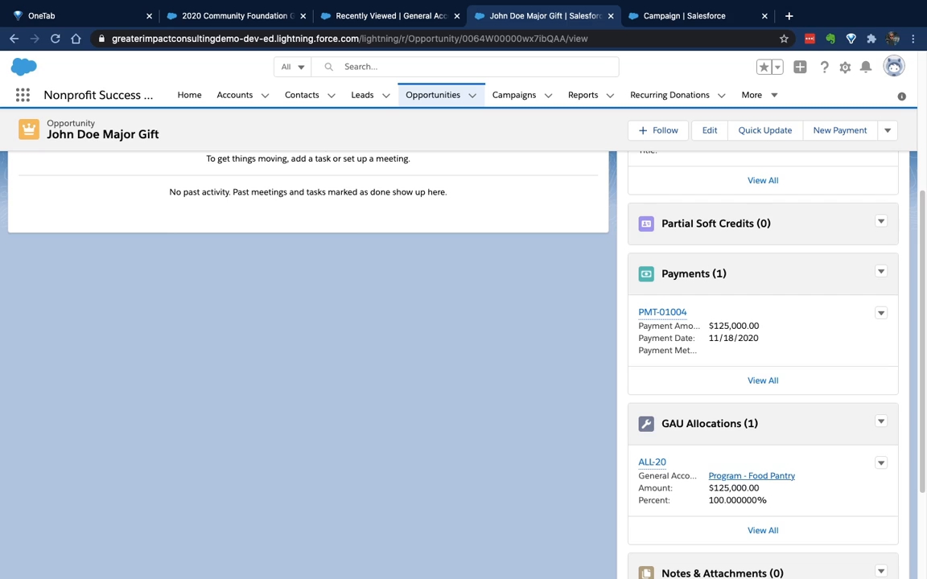
left_click_drag(708, 488, 754, 488)
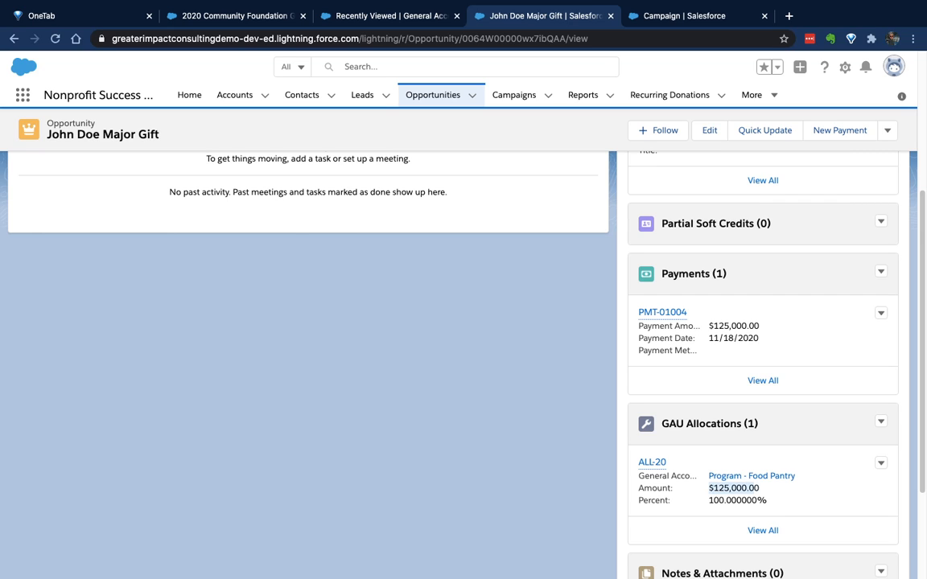
left_click(751, 475)
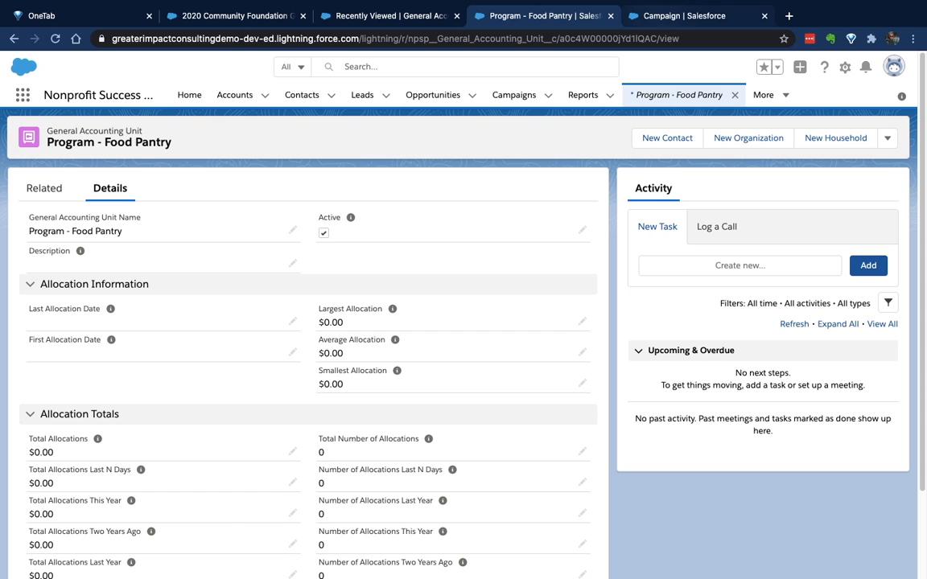
Replace the Campaign page layout editor with NPSP Settings and expand the Bulk Data Processes section
left_click(684, 16)
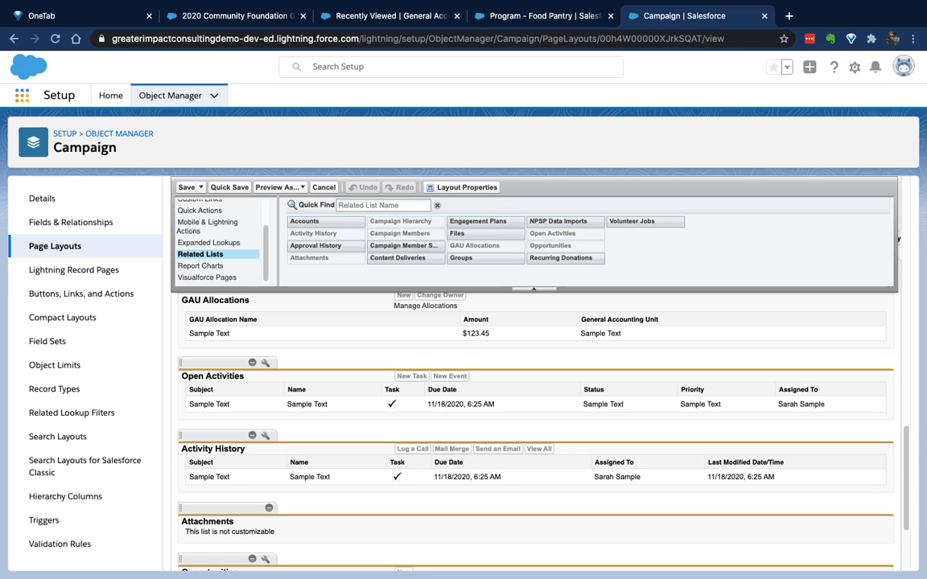
left_click(22, 95)
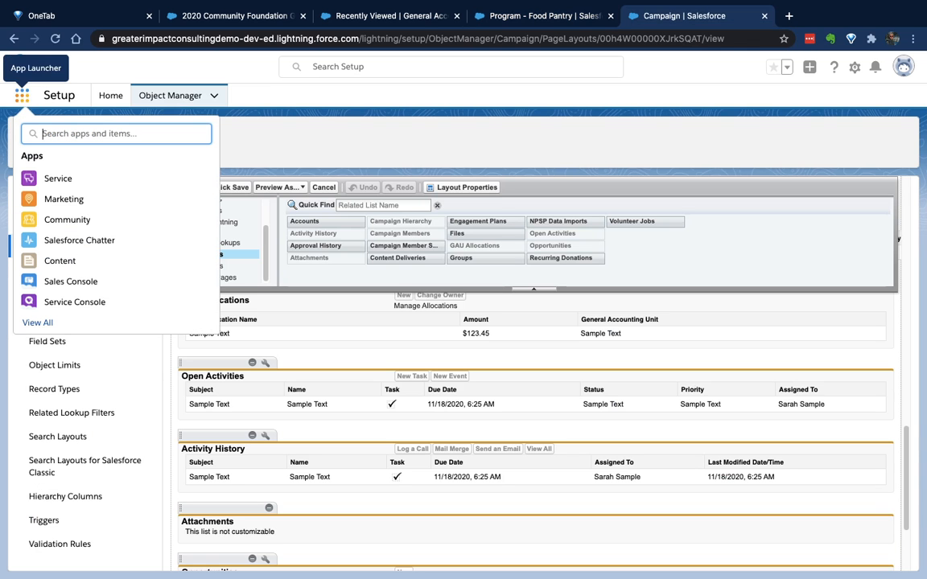
type("npsp")
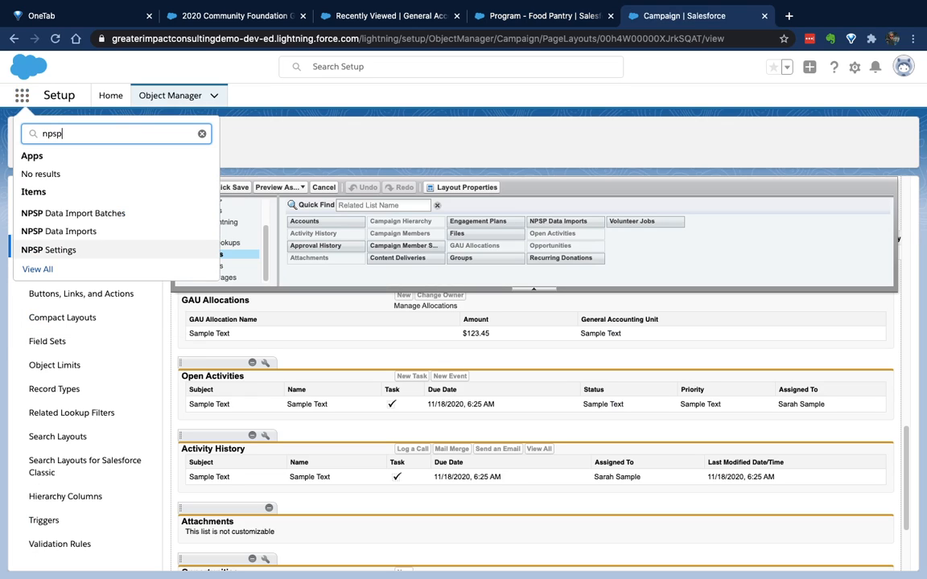
left_click(50, 250)
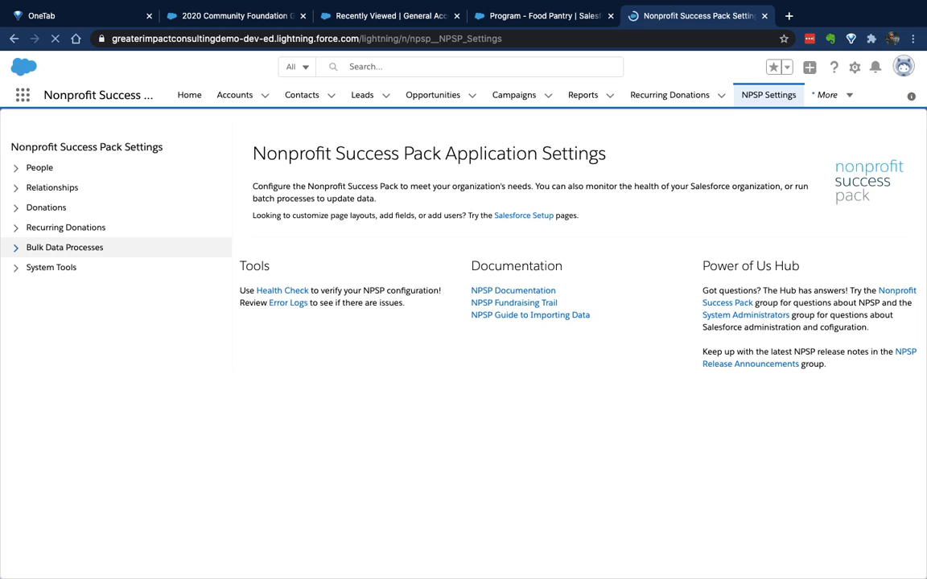
left_click(64, 247)
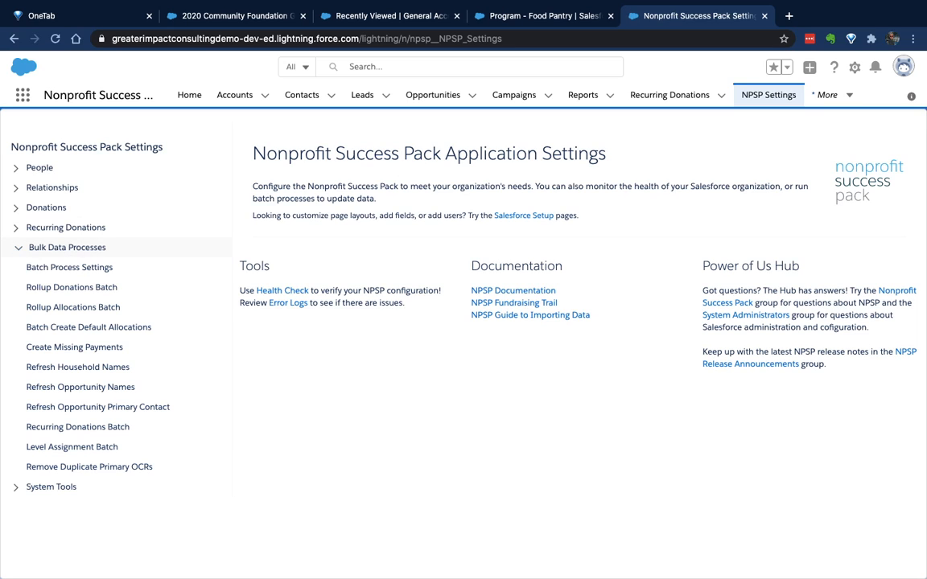
Run the Rollup Allocations Batch, and check the refreshed Total Allocations on the Program - Food Pantry accounting unit
left_click(73, 307)
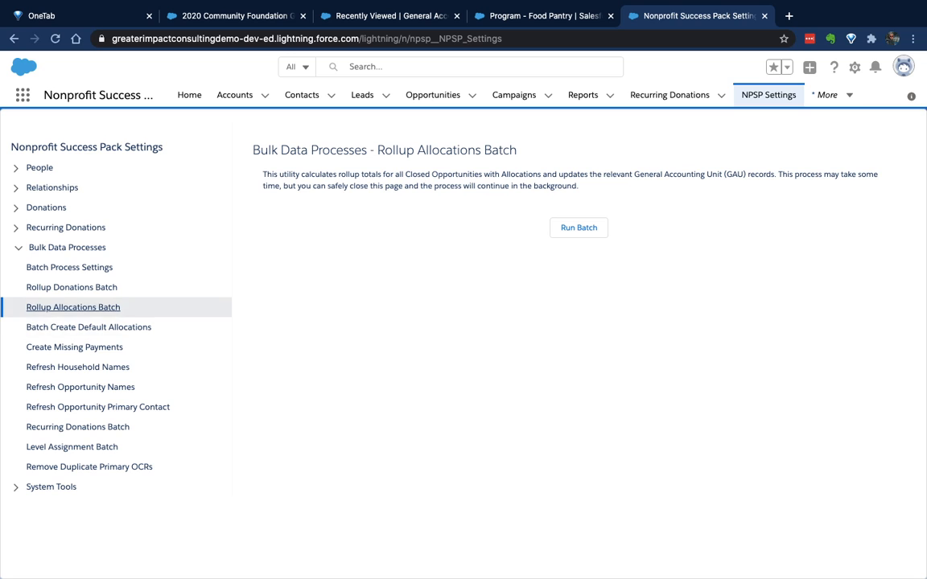
left_click(579, 227)
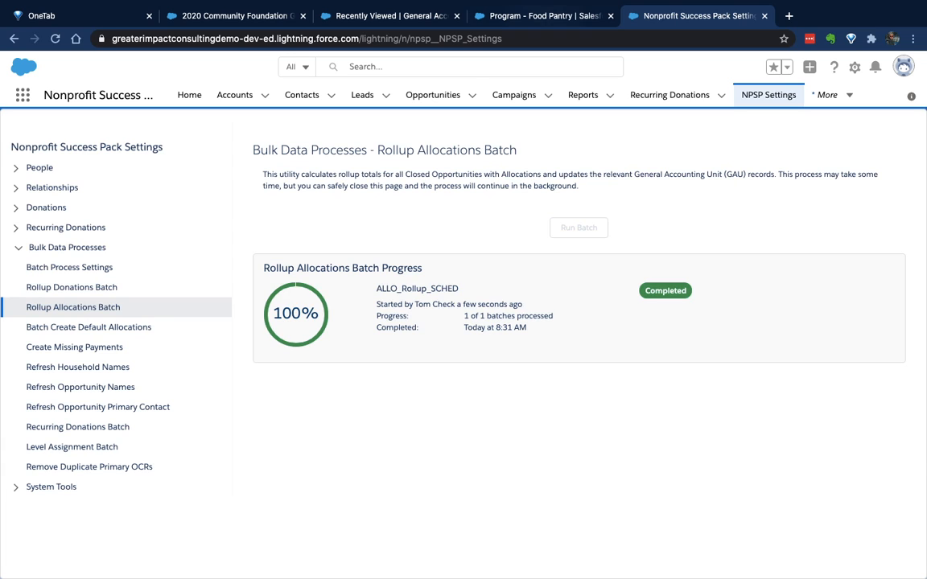
left_click(544, 16)
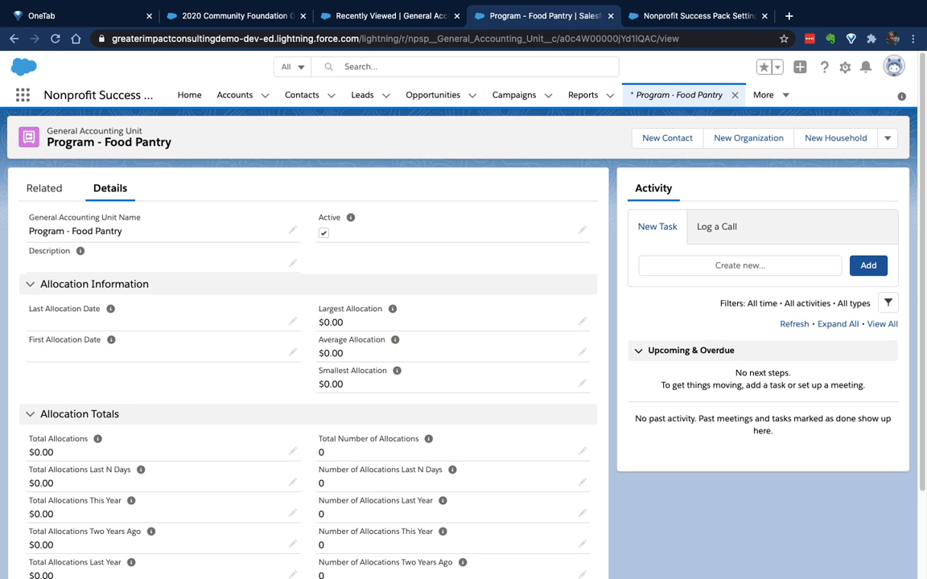
left_click(56, 38)
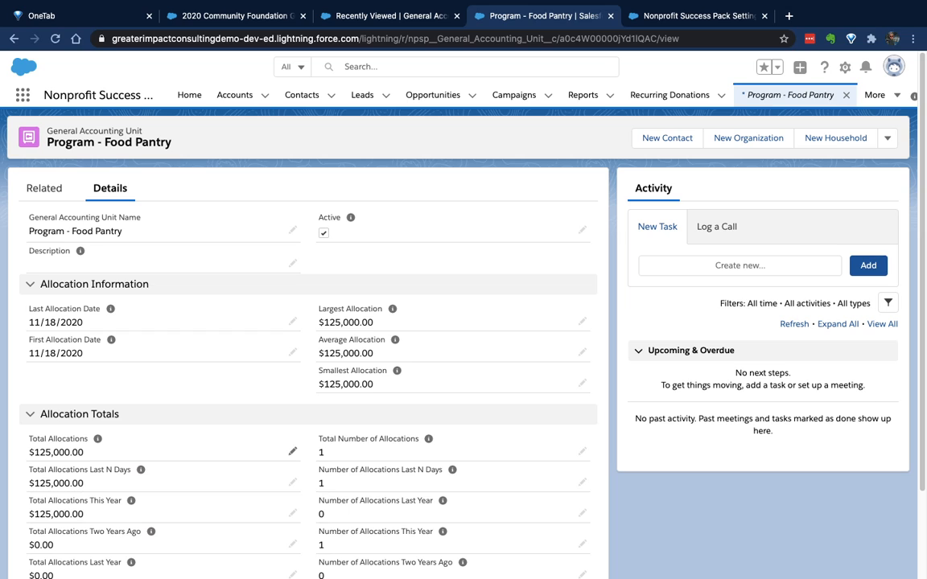
left_click_drag(34, 452, 65, 452)
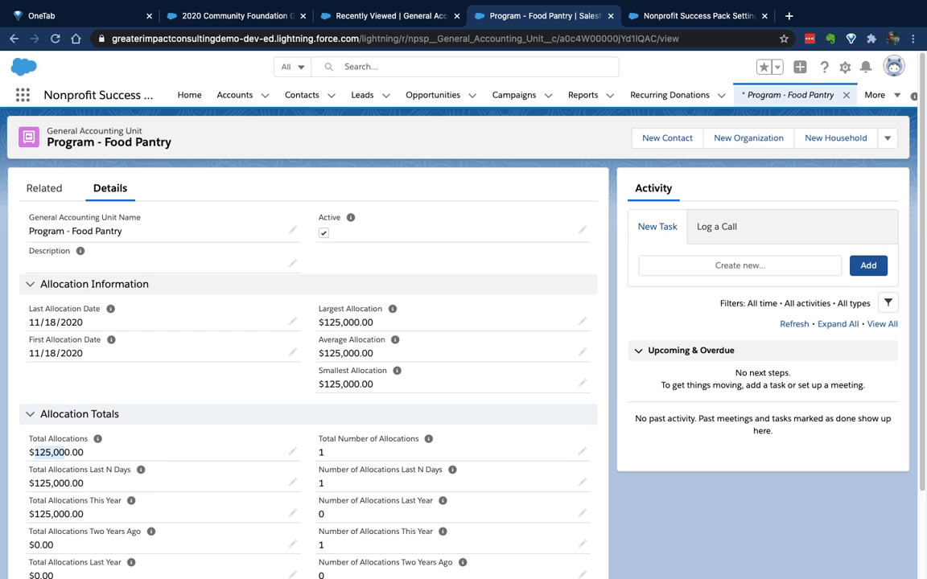
Edit the GAU Allocations settings under Donations to exclude the In-Kind Product and In-Kind Service opportunity record types from rollups
left_click(656, 16)
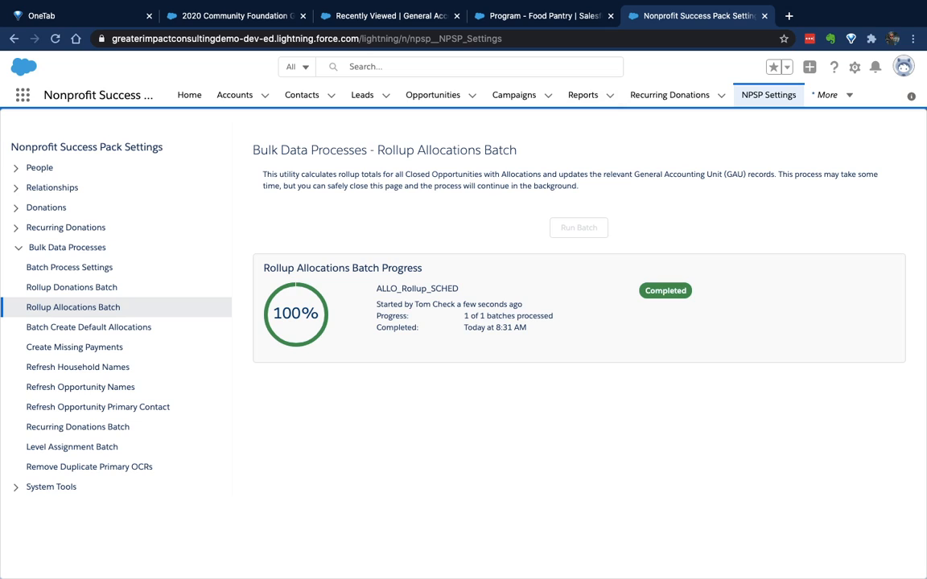
left_click(18, 248)
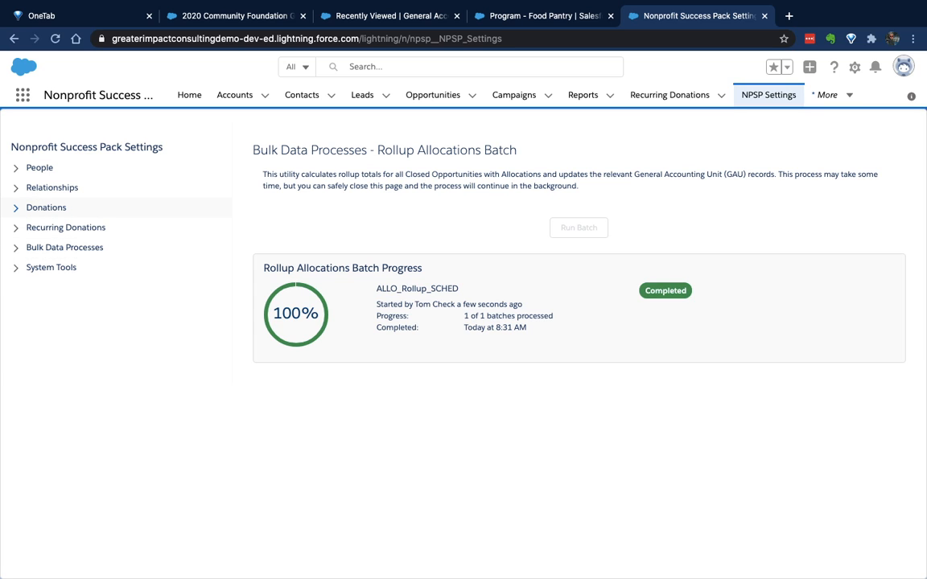
left_click(46, 207)
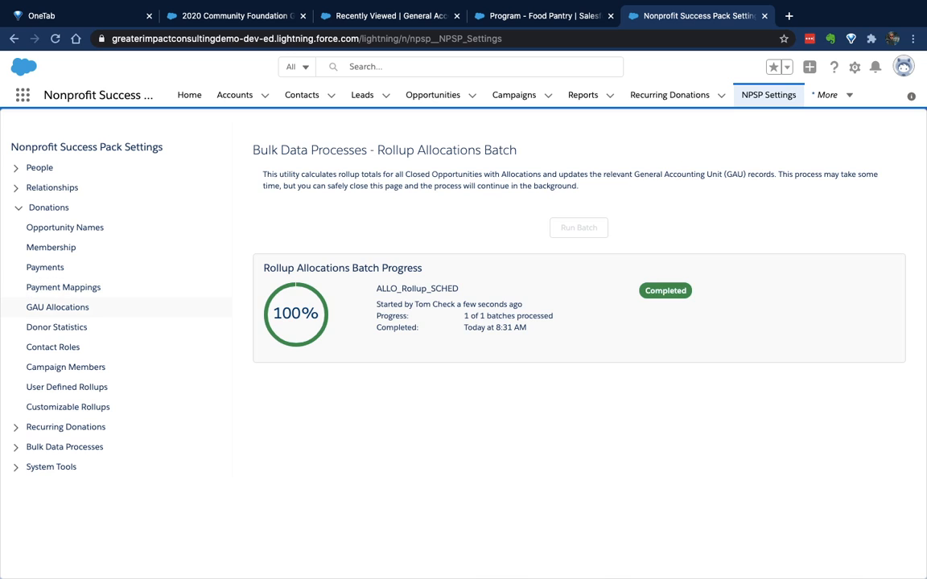
left_click(57, 308)
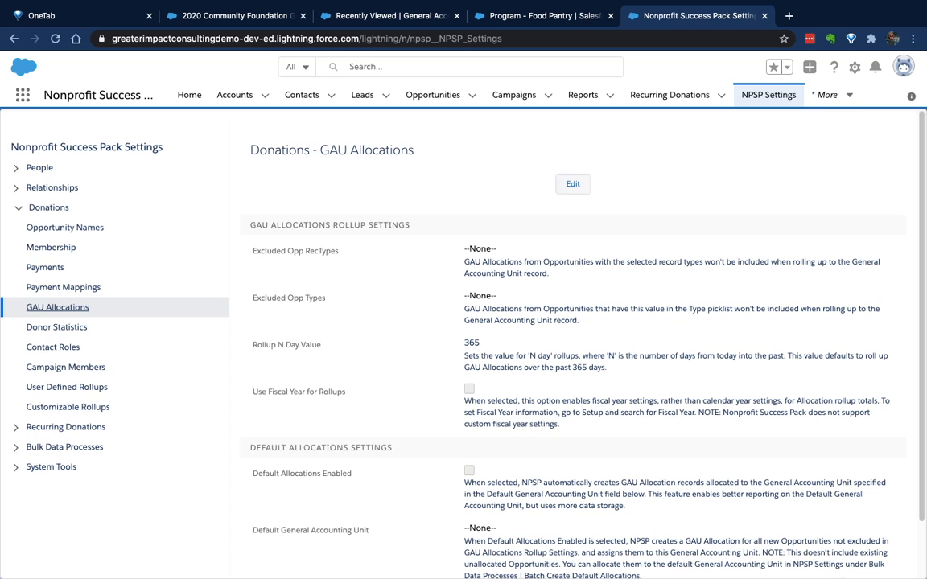
left_click(573, 184)
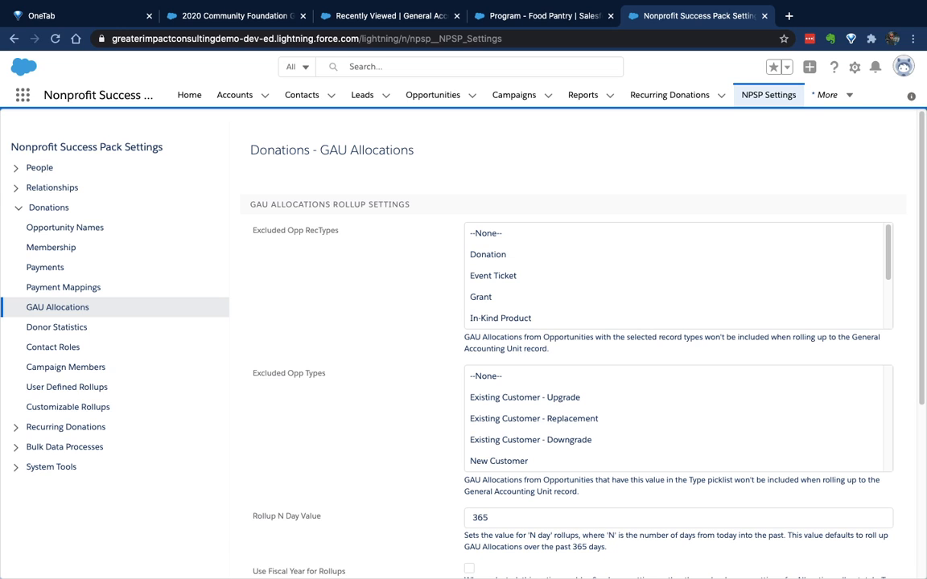
left_click(515, 317)
scroll(515, 306, "down", 1)
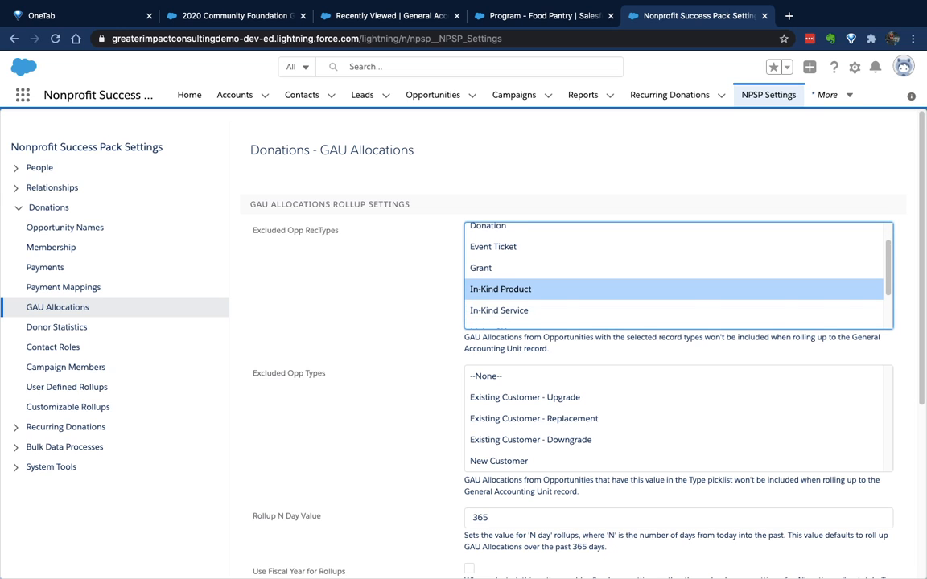
left_click(515, 310, "shift")
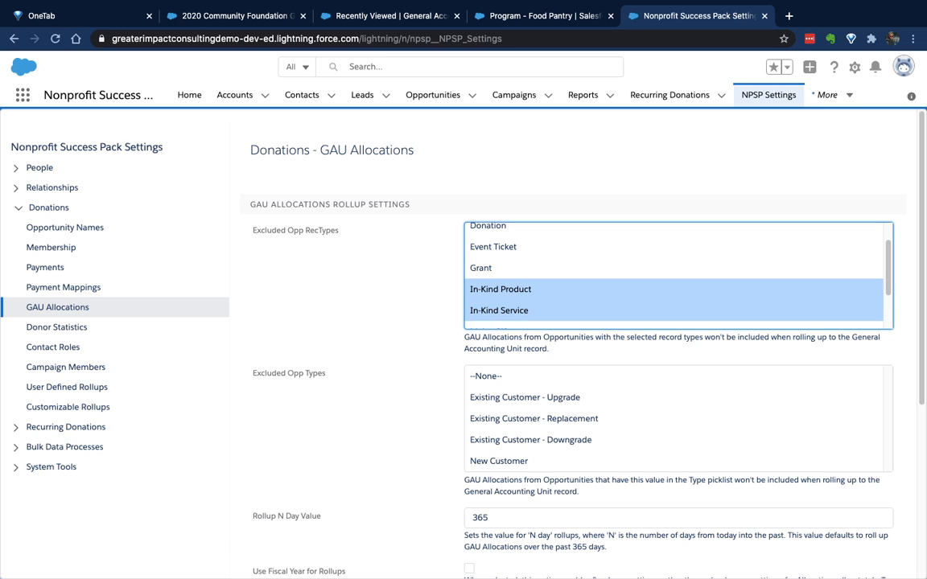
scroll(678, 275, "down", 2)
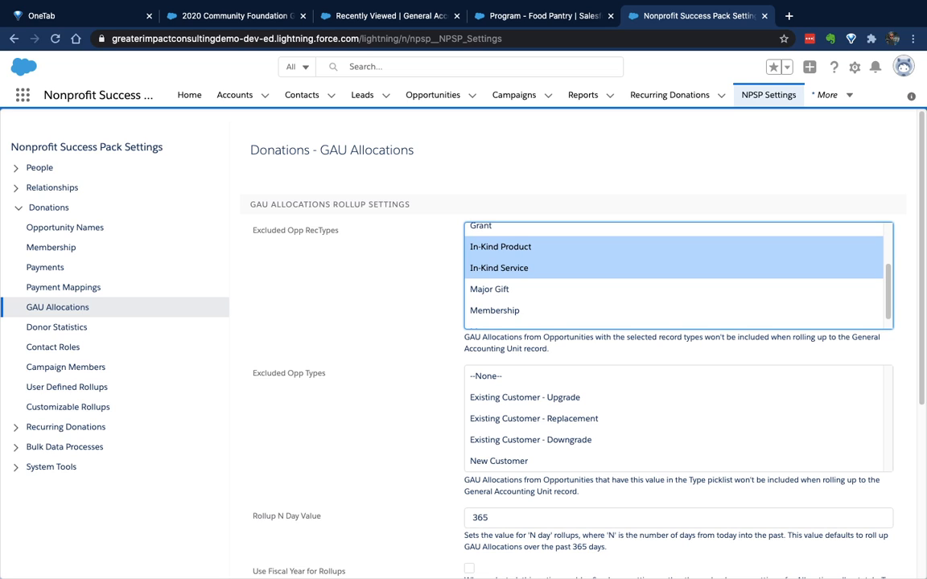
Enable default allocations with General Fund as the default general accounting unit, and save the settings
scroll(563, 337, "down", 5)
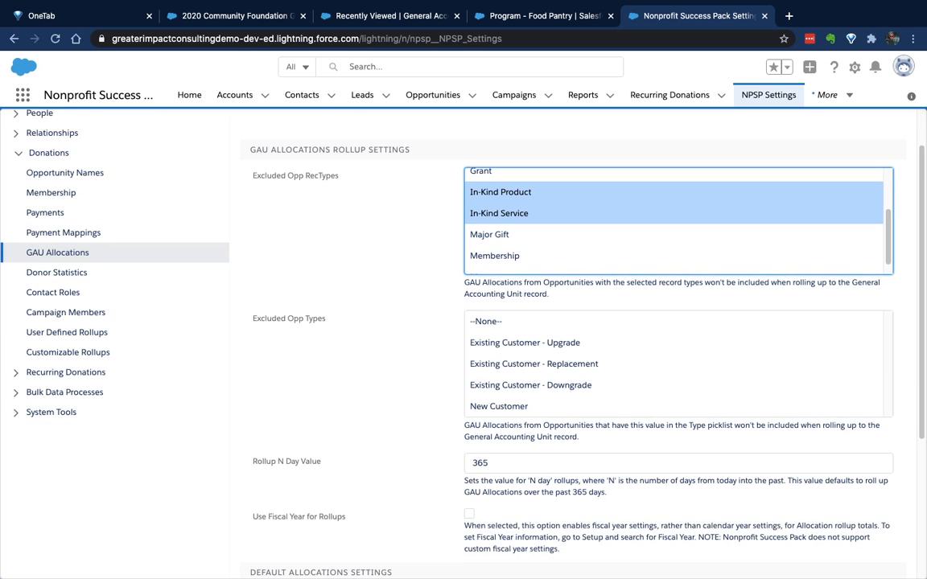
scroll(563, 338, "down", 2)
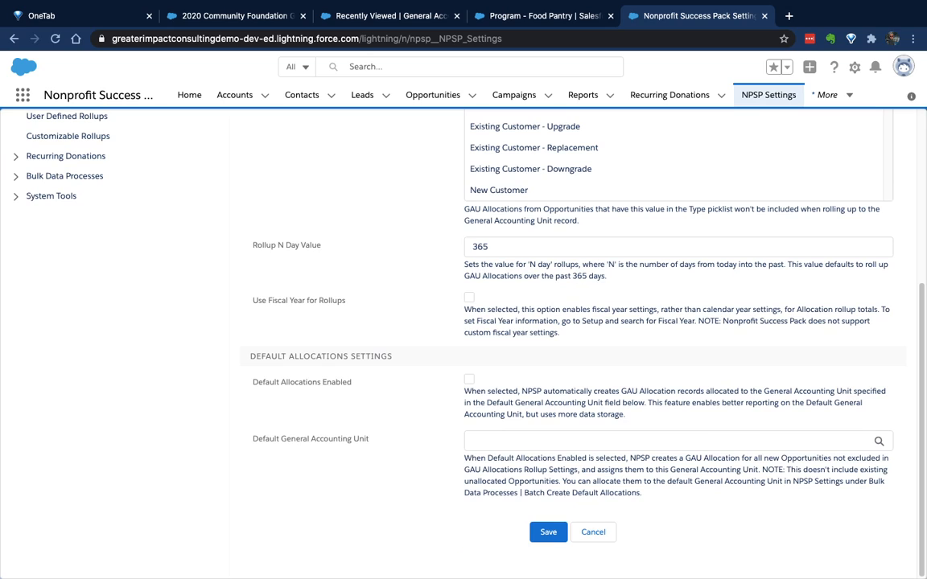
left_click(469, 379)
left_click(515, 440)
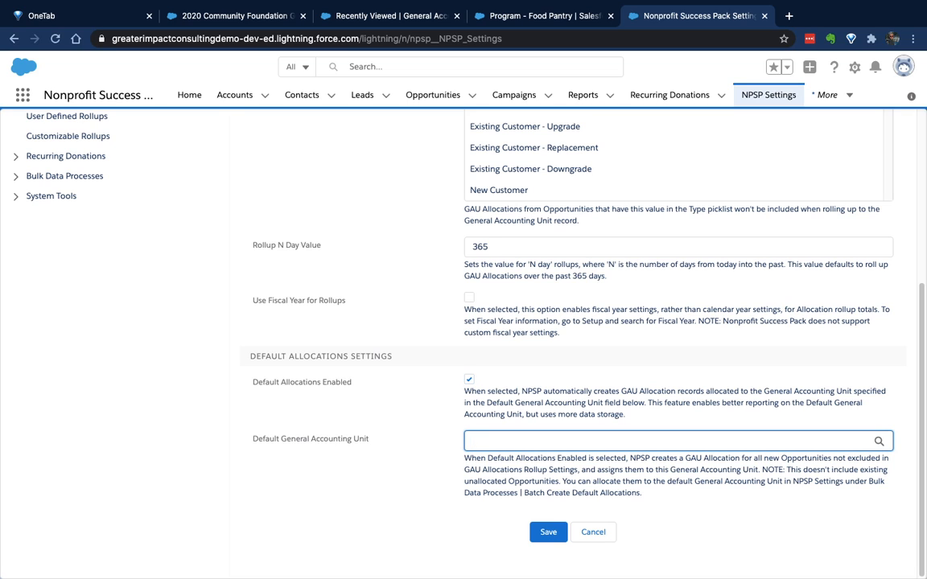
type("general")
key("Return")
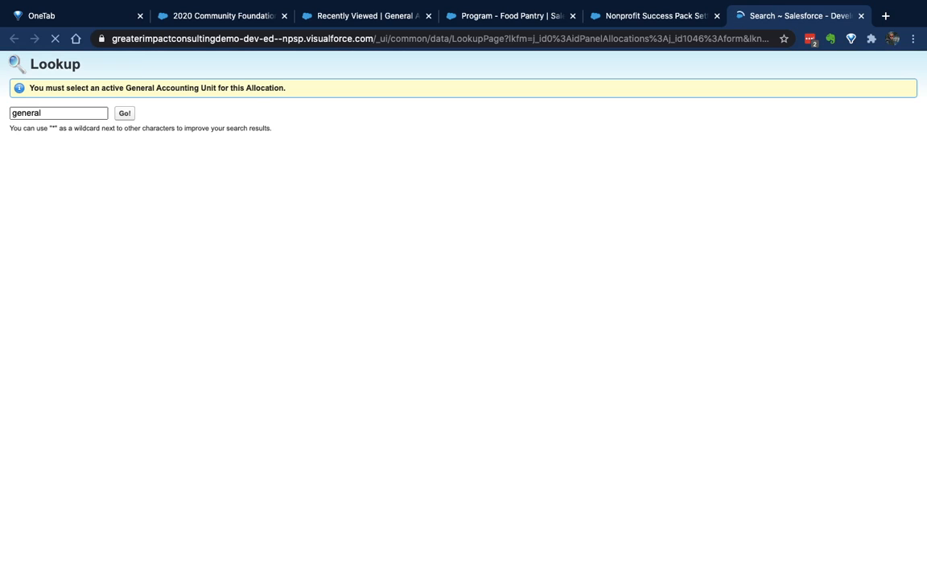
left_click(34, 205)
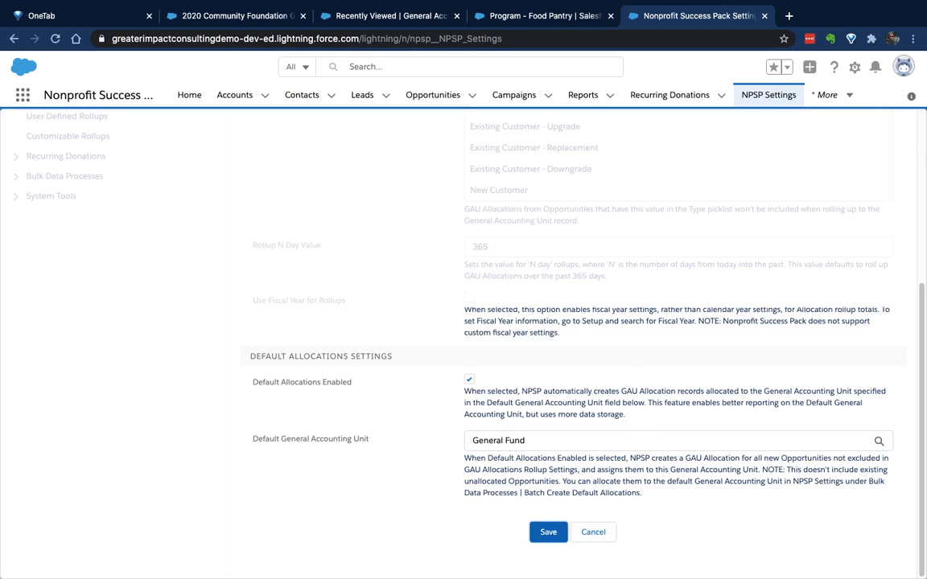
Create a Donation opportunity named "Temp" and assign it to the donor's household account
left_click(234, 15)
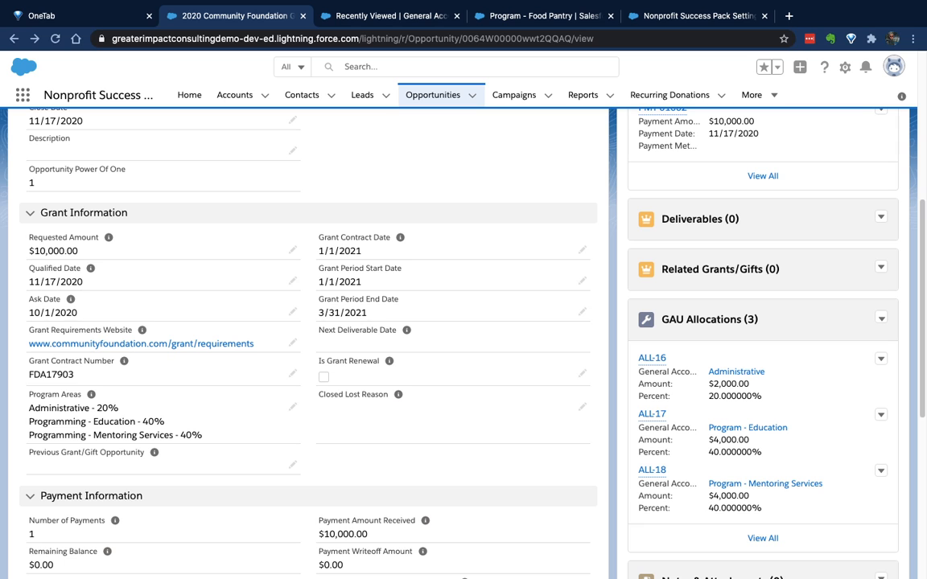
left_click(472, 95)
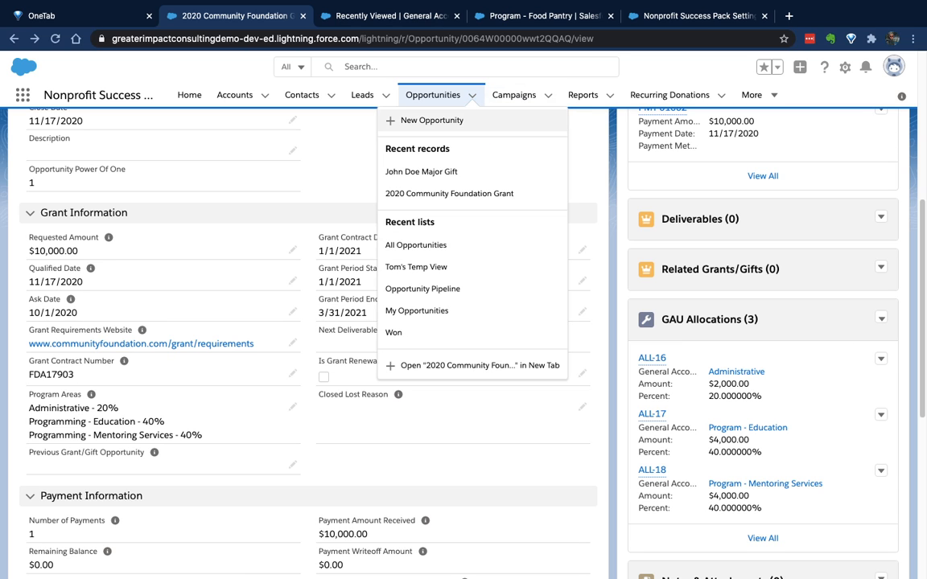
left_click(431, 119)
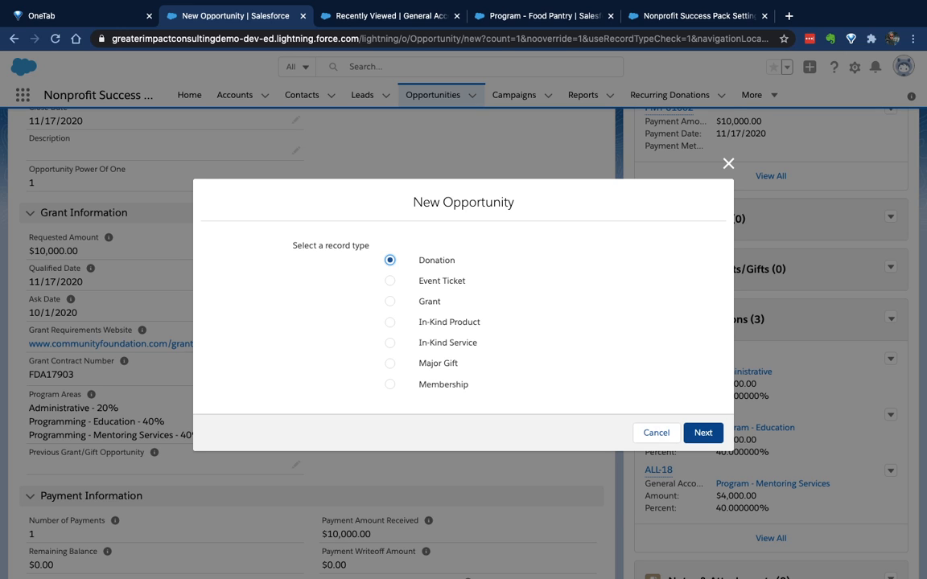
left_click(703, 432)
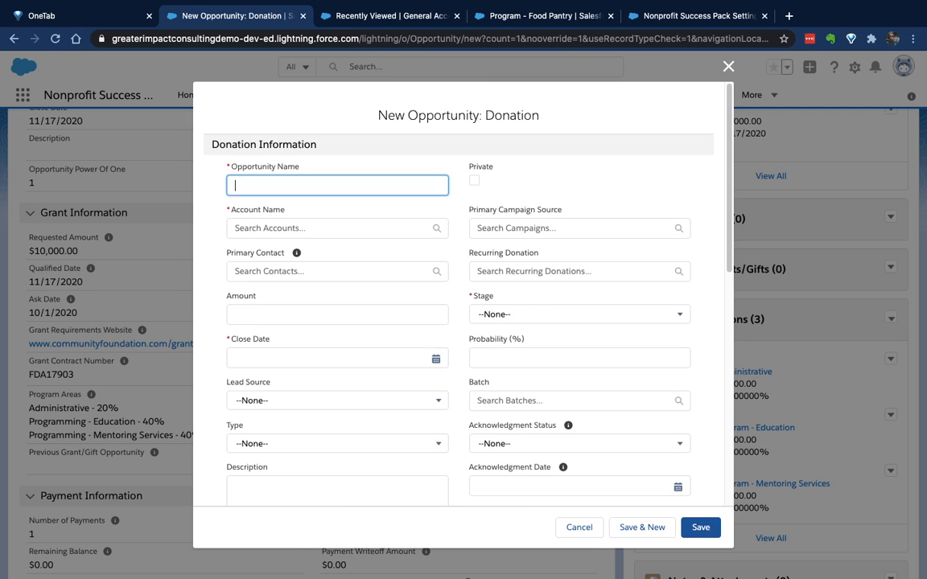
type("Temp")
key("Tab")
type("doe")
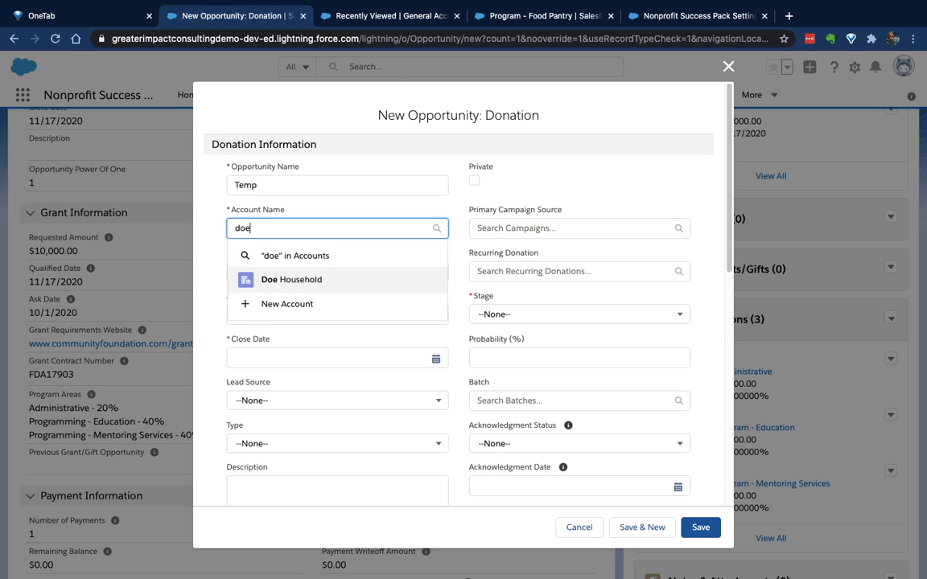
key("Return")
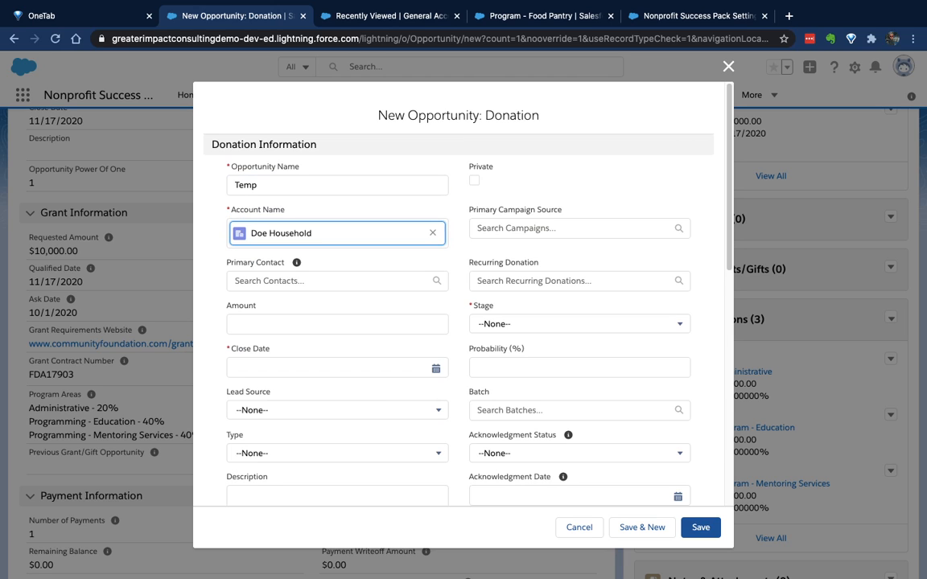
Set the Temp donation's close date to 11/18/2020, amount to $10 and stage to Closed Won, and save the opportunity
left_click(436, 368)
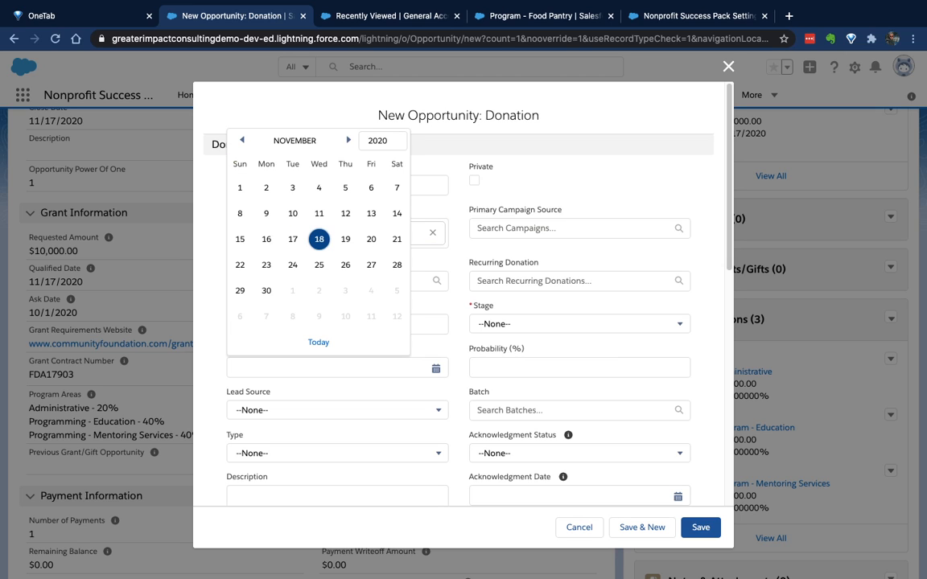
left_click(319, 240)
left_click(337, 324)
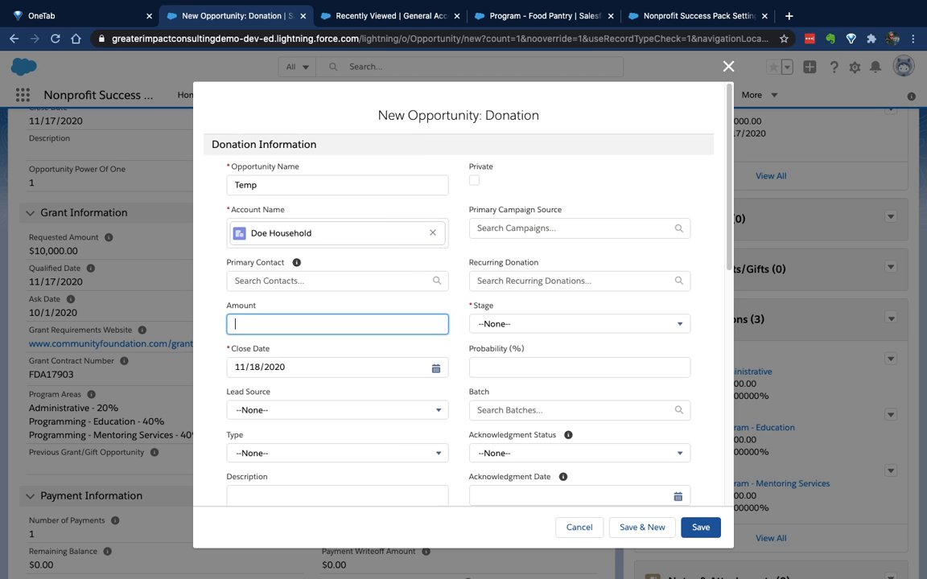
type("10")
key("Tab")
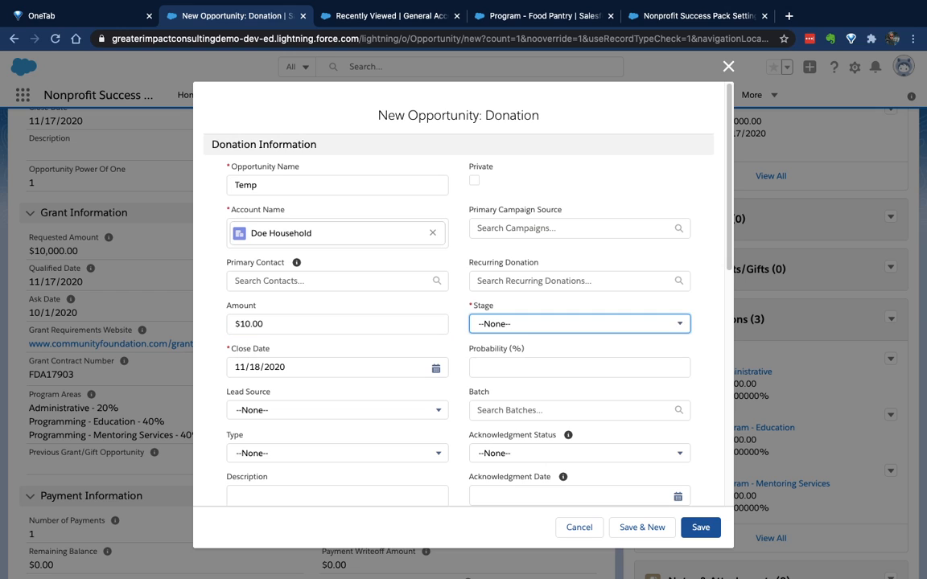
left_click(579, 323)
scroll(522, 372, "down", 3)
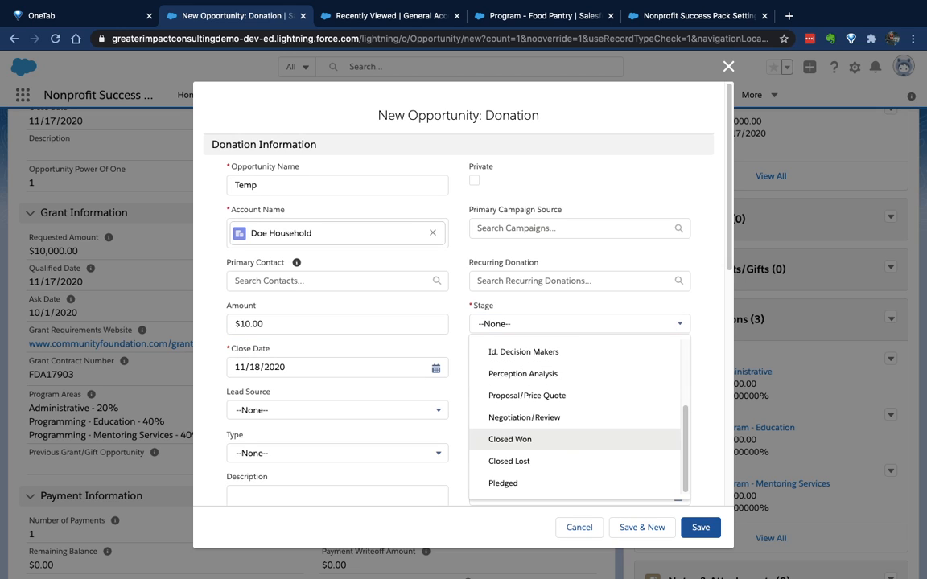
left_click(523, 439)
left_click(701, 528)
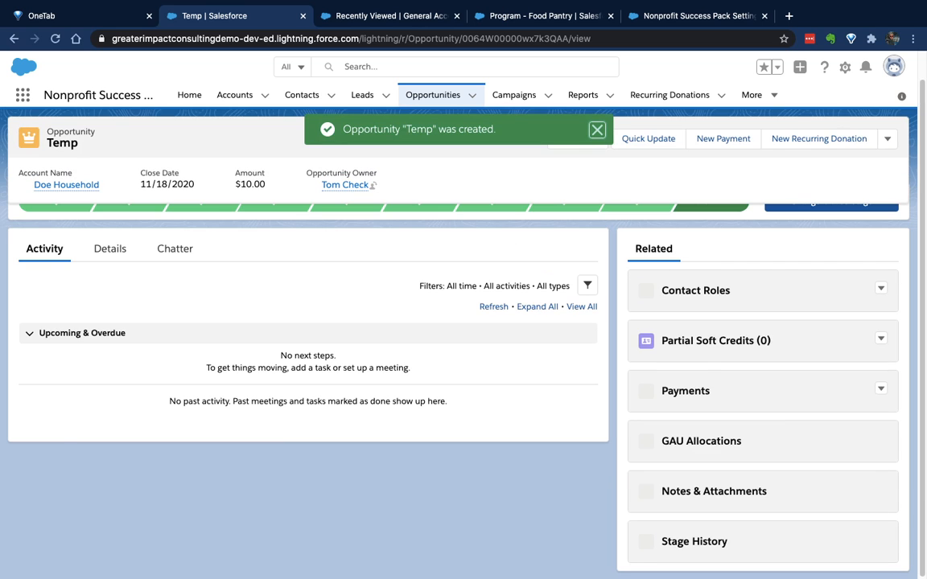
Examine the payments and GAU allocations related to the Temp opportunity
scroll(462, 346, "down", 3)
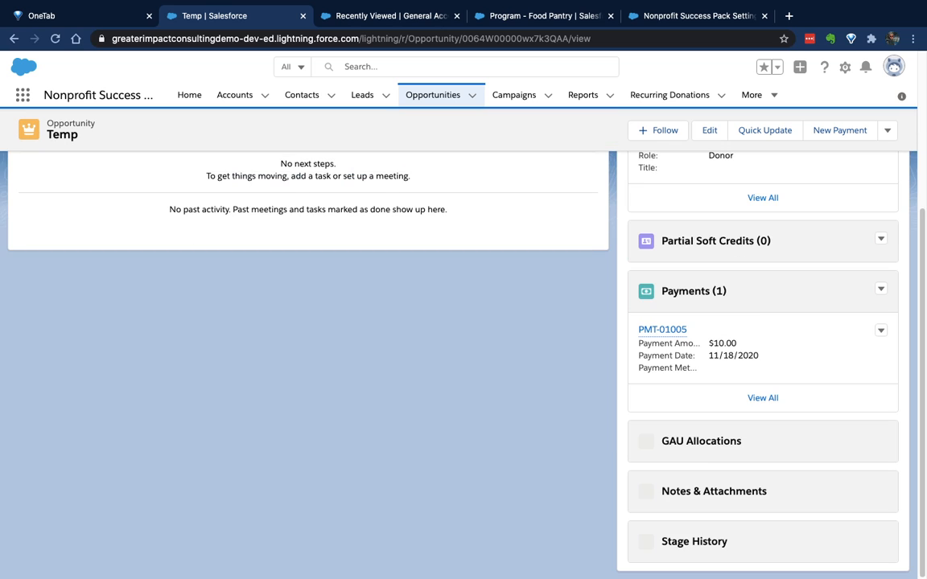
scroll(762, 314, "down", 1)
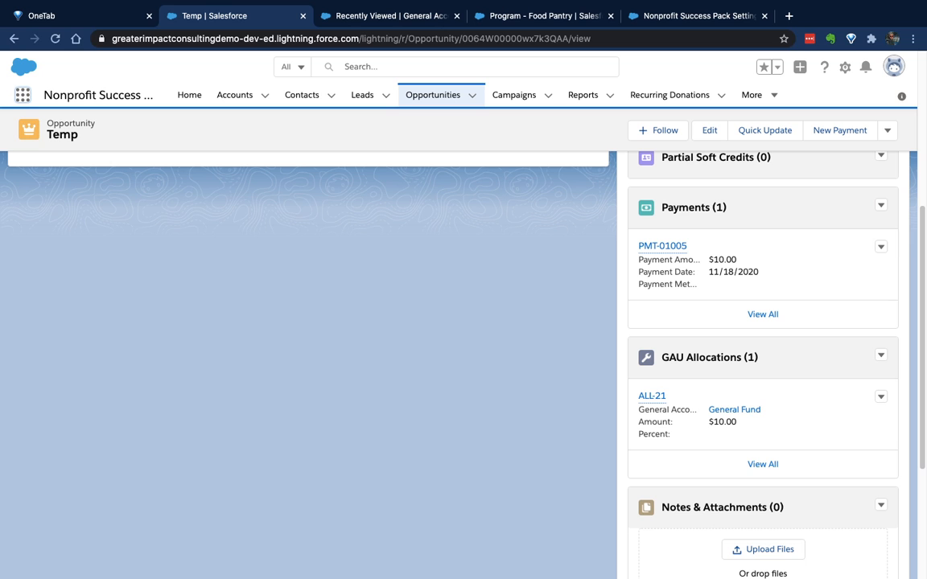
scroll(464, 338, "up", 4)
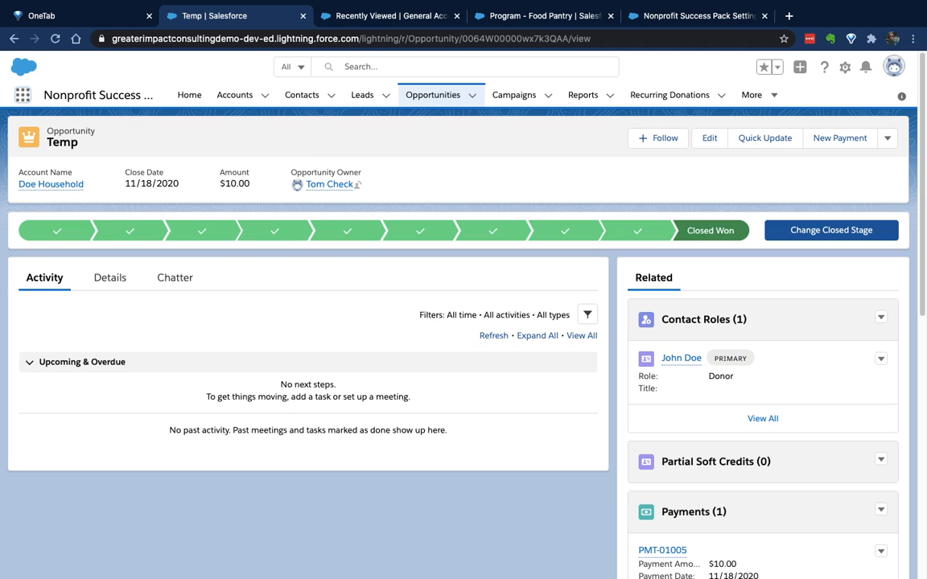
Start a new report based on the GAU Allocations report type
left_click(582, 95)
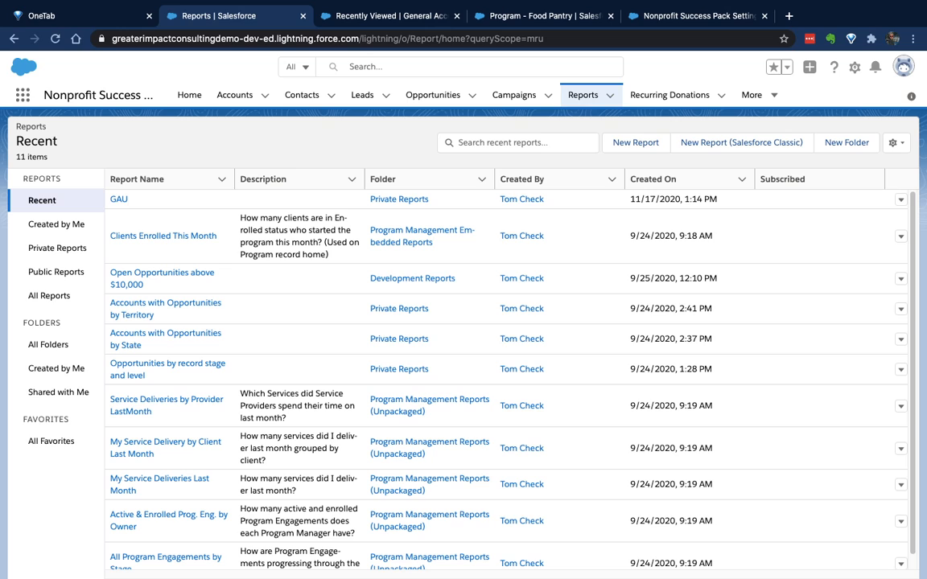
left_click(634, 142)
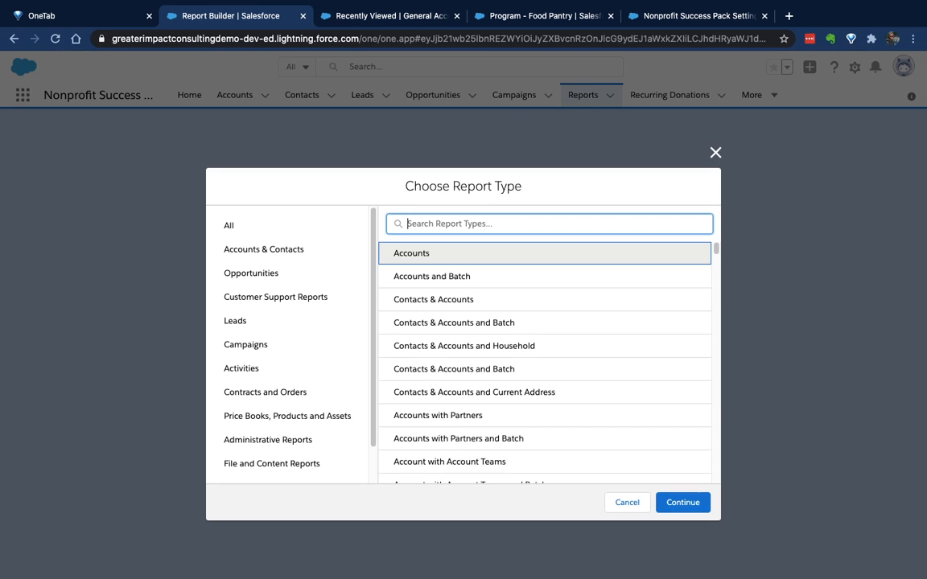
type("alloca")
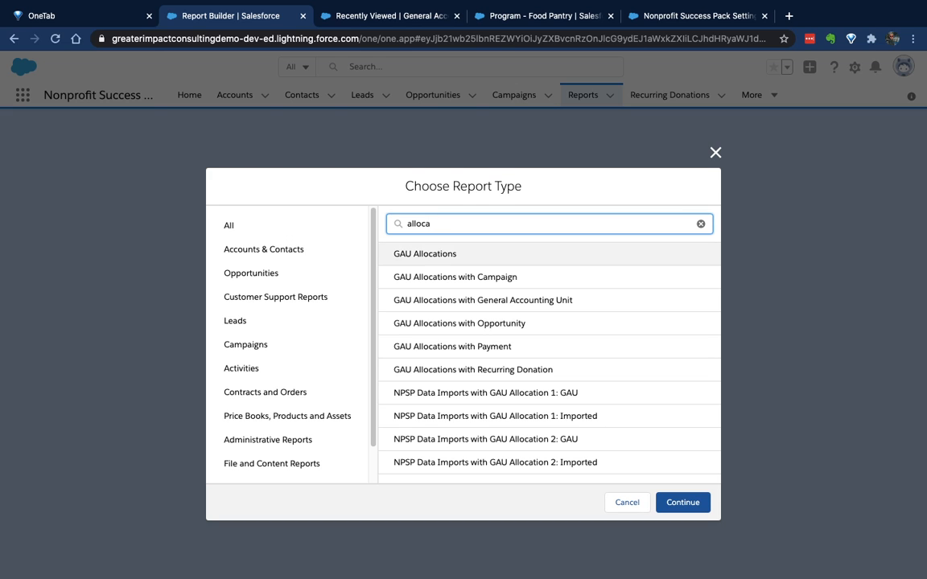
left_click(424, 253)
left_click(682, 503)
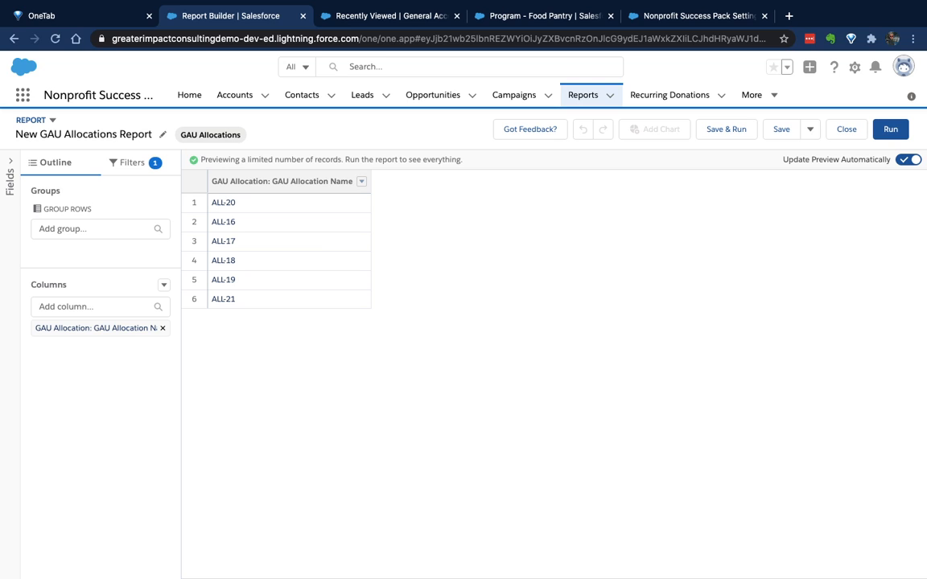
Set the report's Show Me filter to all GAU allocations and apply it
left_click(133, 162)
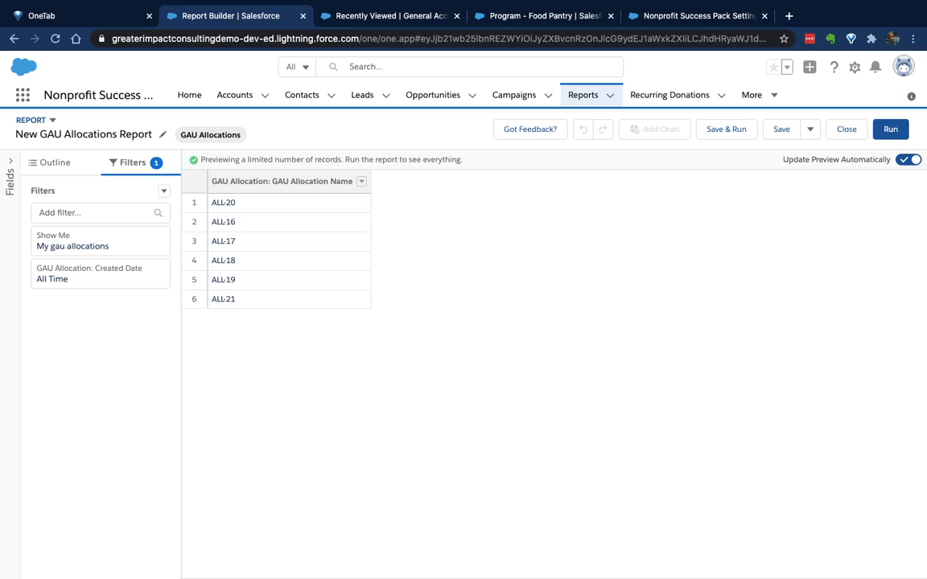
left_click(101, 242)
left_click(287, 248)
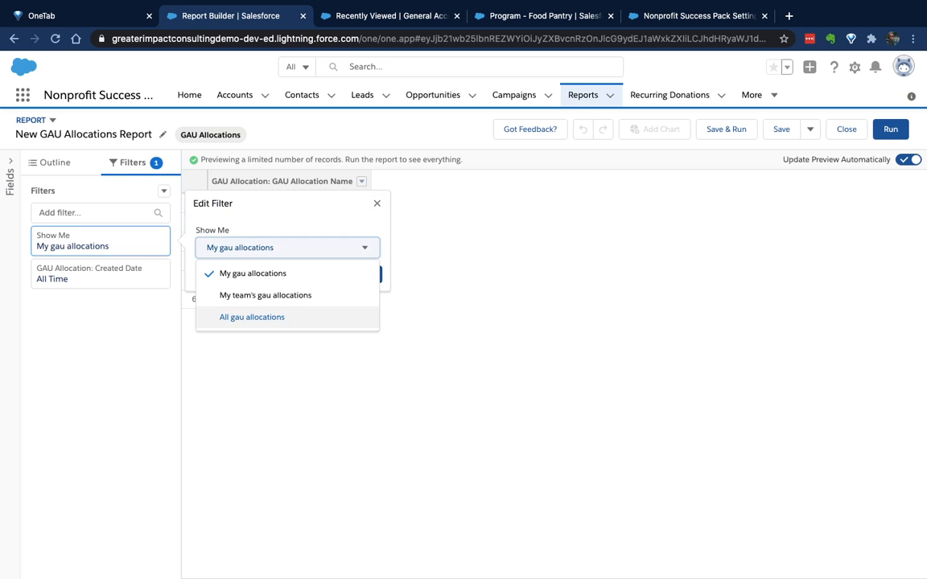
left_click(251, 317)
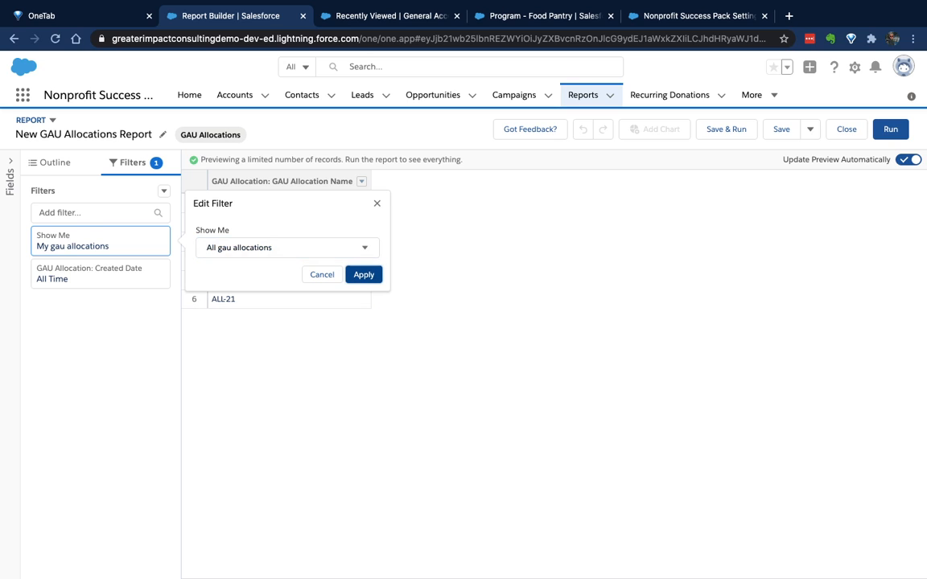
left_click(363, 274)
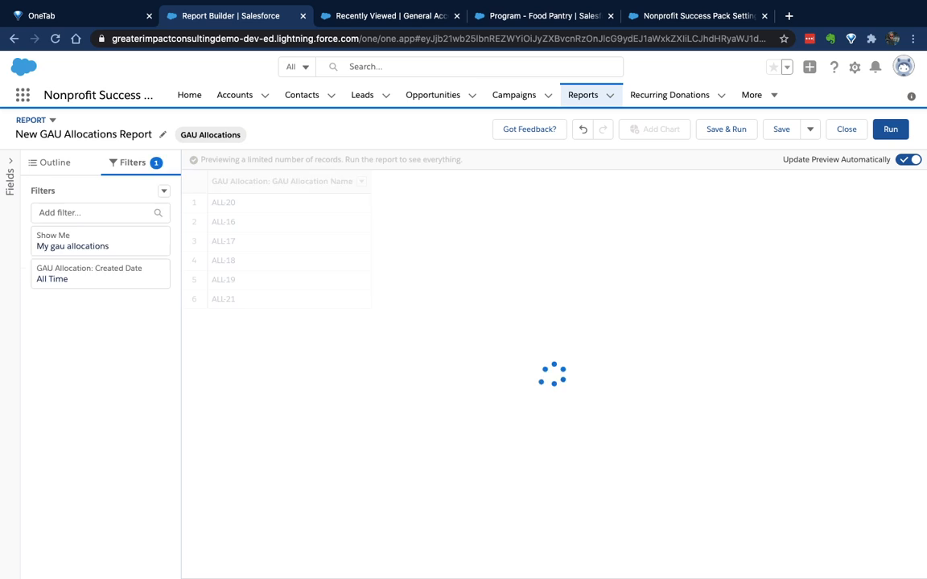
Group the report rows by General Accounting Unit
left_click(93, 230)
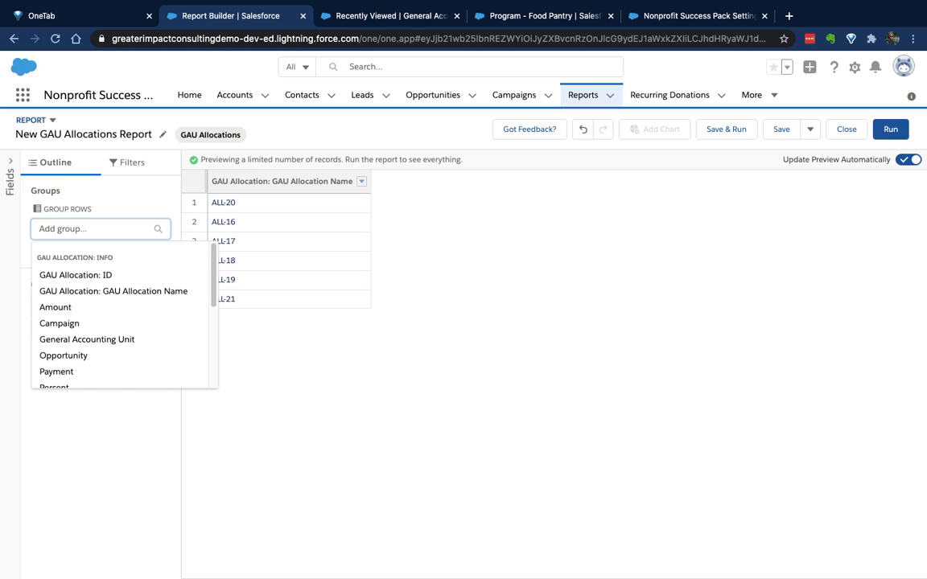
type("gene")
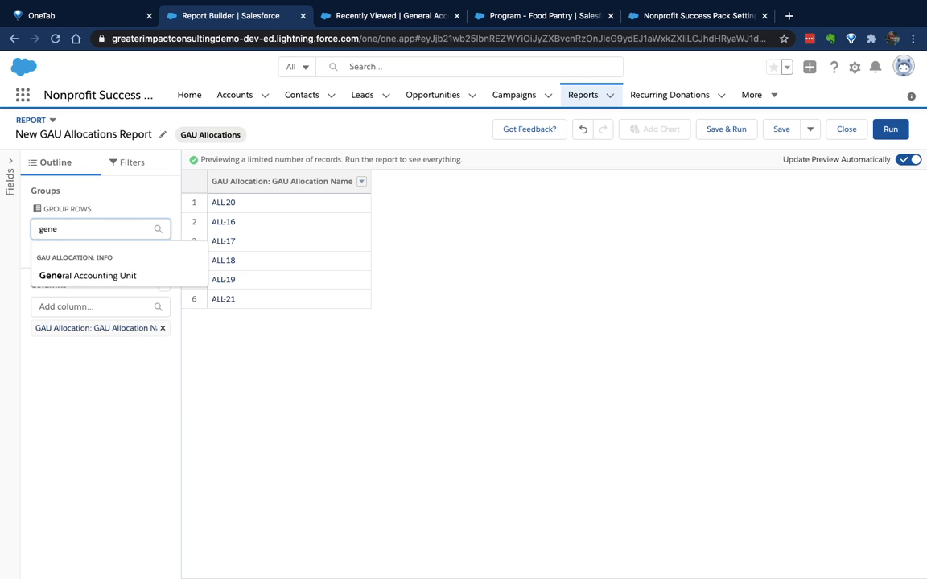
key("Down")
key("Return")
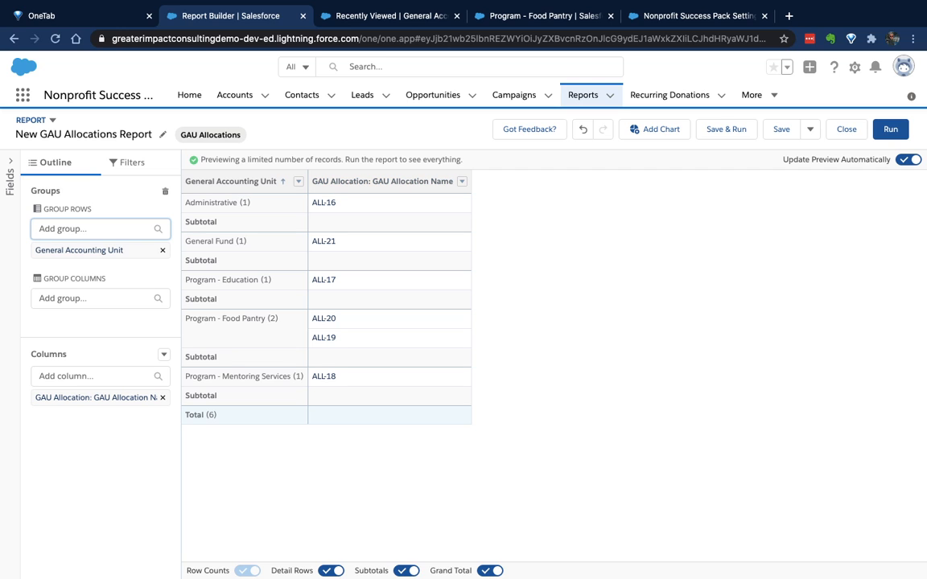
Add the Amount column to the report and remove the GAU Allocation Name column
left_click(92, 376)
type("amount")
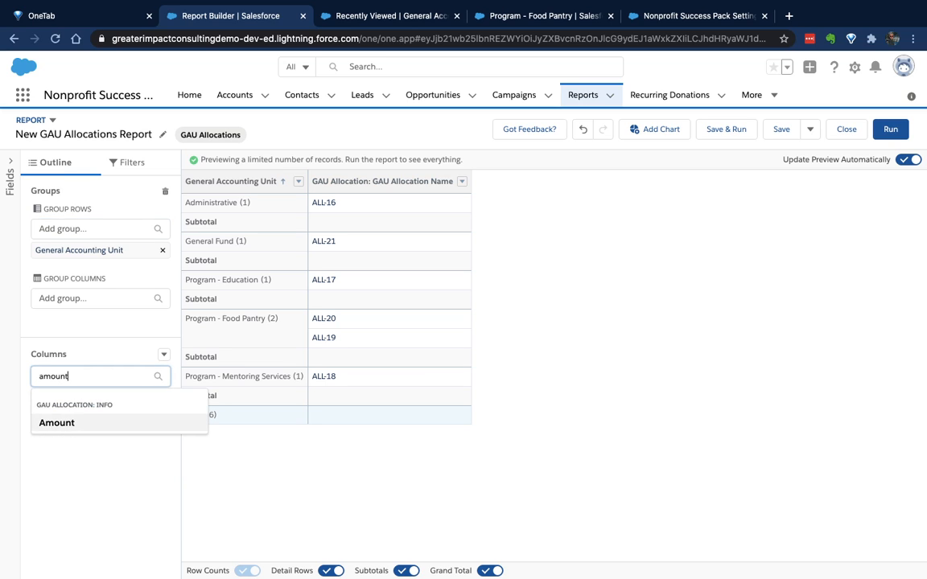
key("Return")
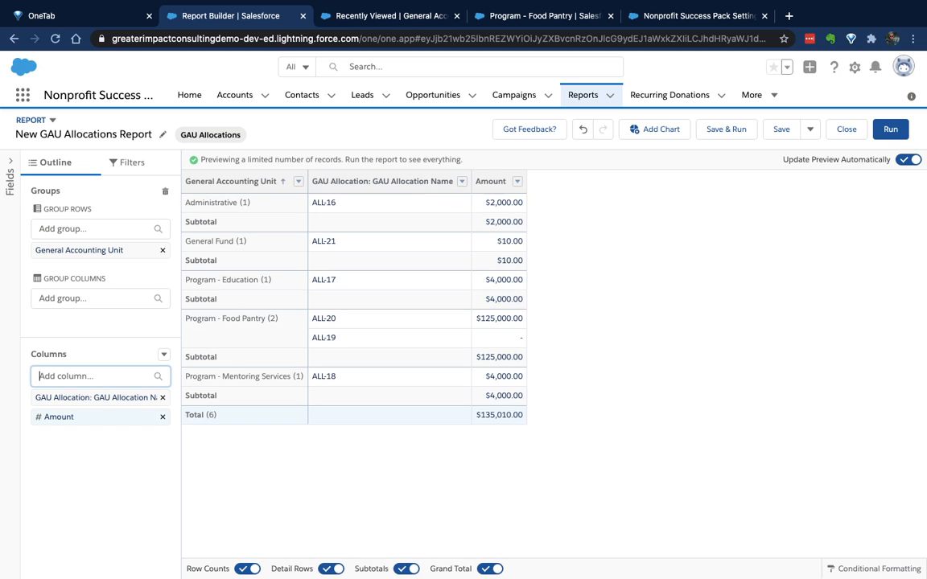
left_click(162, 398)
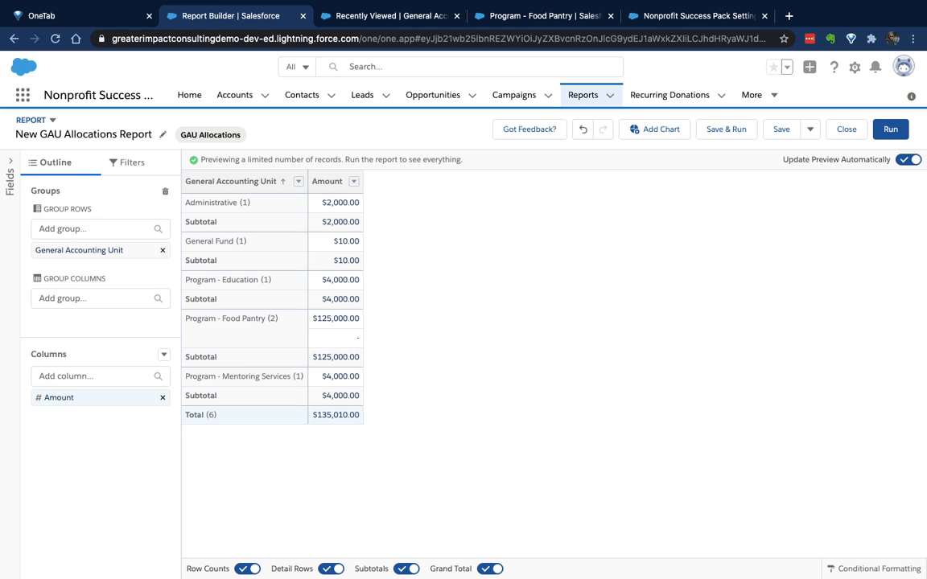
Review the subtotal and total amounts, and save and run the report as "New GAU Allocations Report" in Private Reports
left_click_drag(185, 415, 360, 415)
left_click_drag(186, 395, 359, 395)
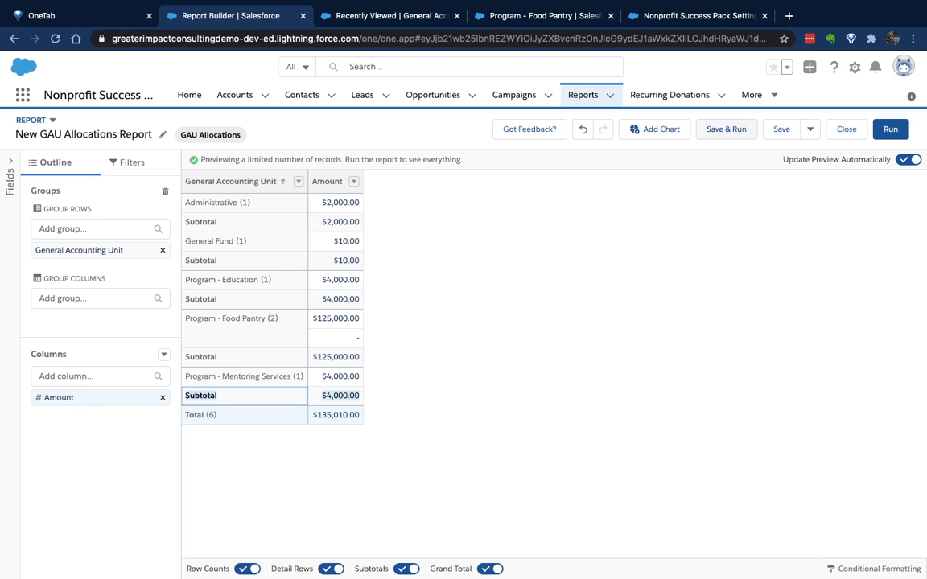
left_click(726, 129)
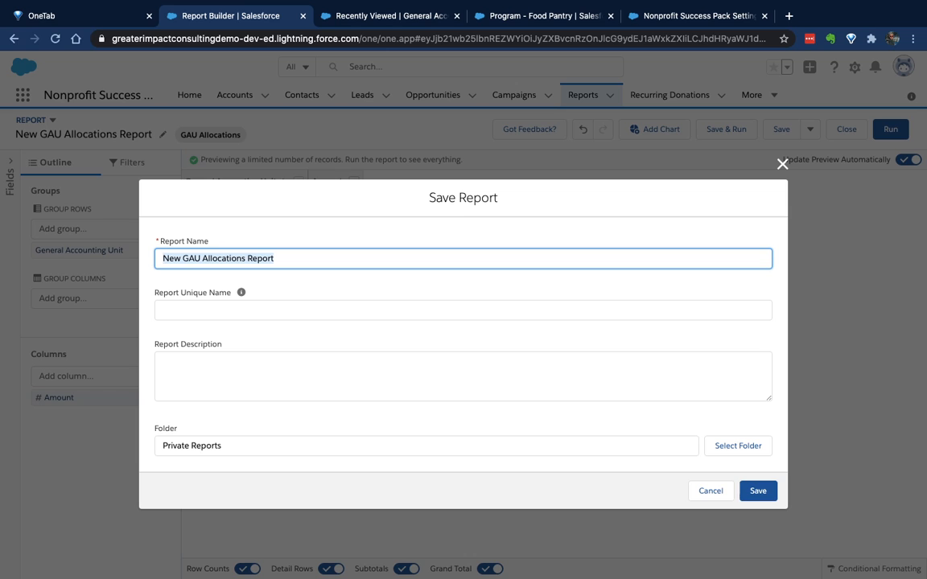
key("Return")
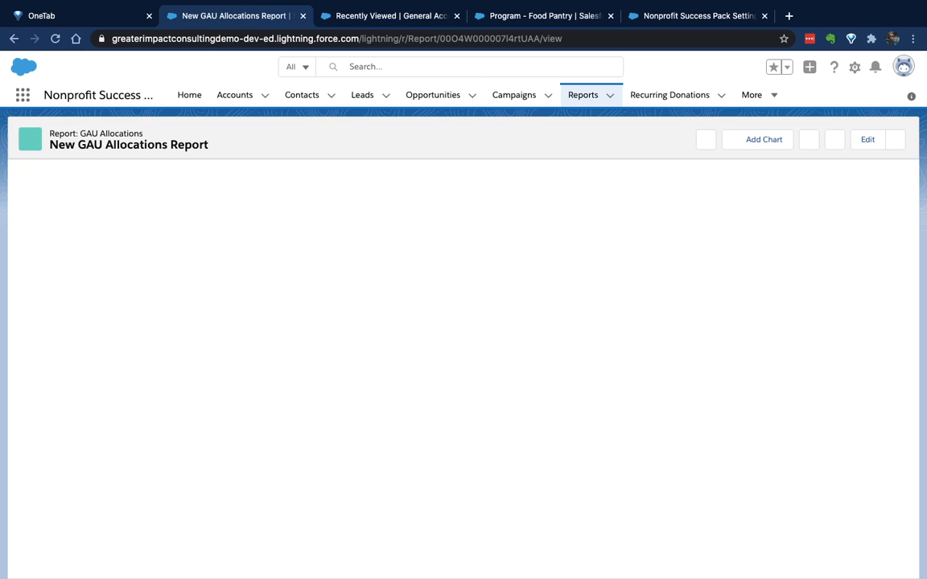
Examine the report's export and subscription options, and close them without exporting or subscribing
left_click(895, 140)
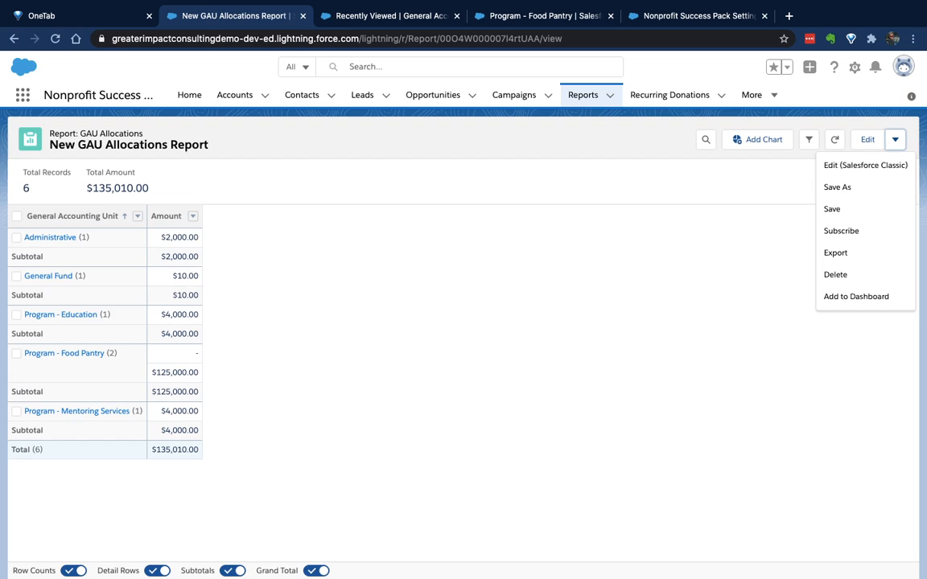
left_click(834, 252)
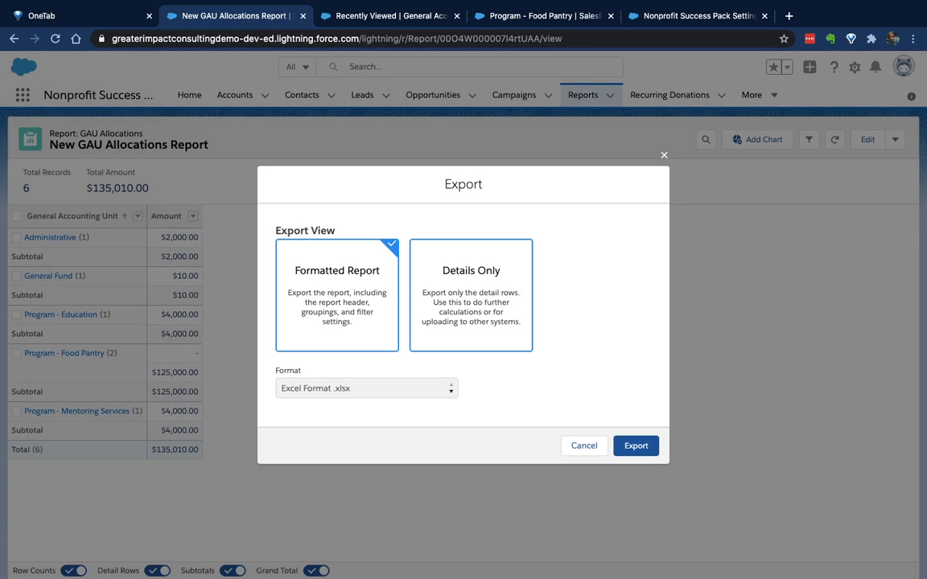
left_click(895, 140)
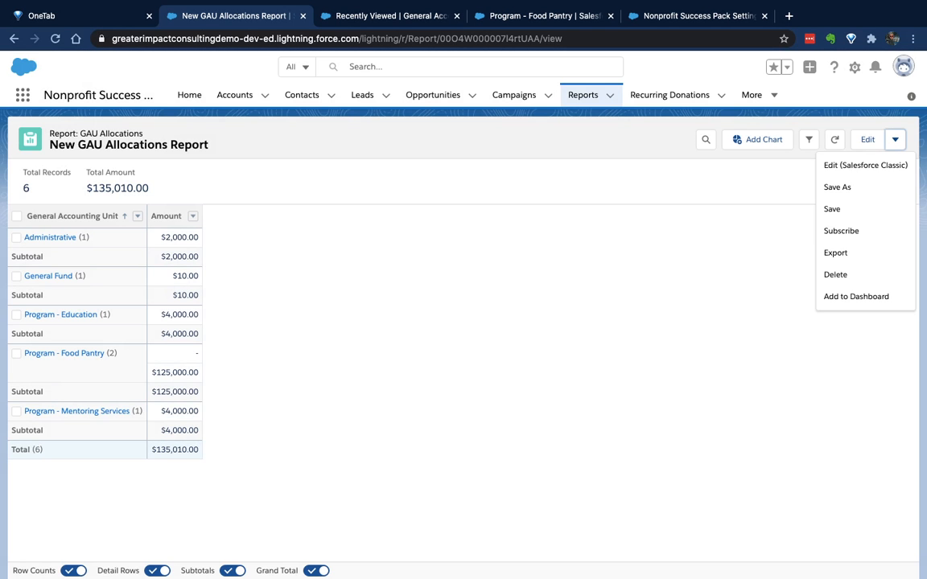
left_click(843, 231)
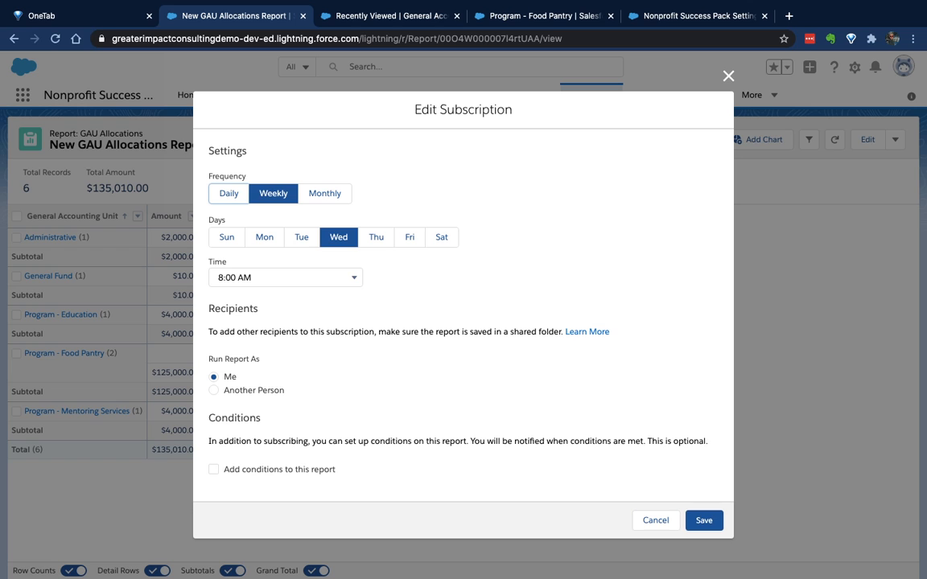
left_click(728, 75)
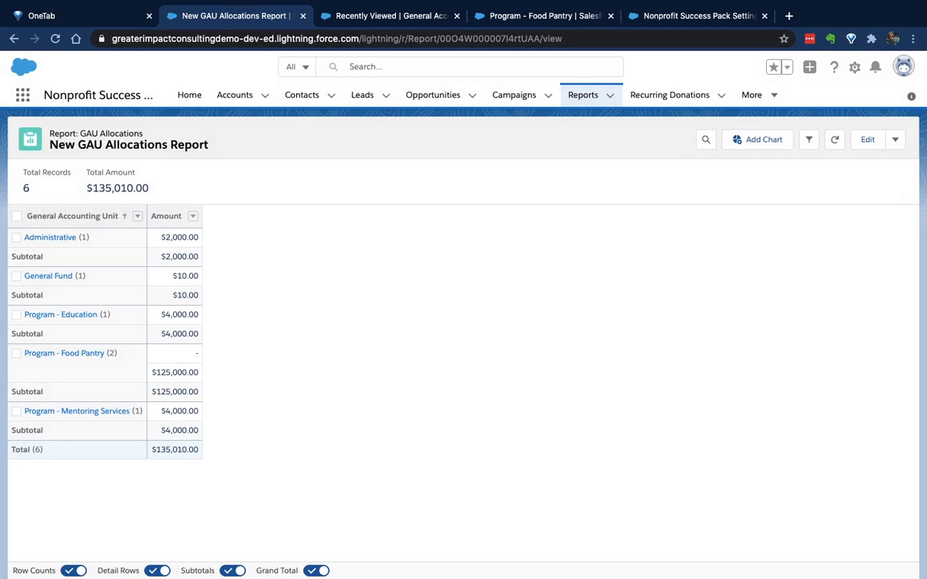